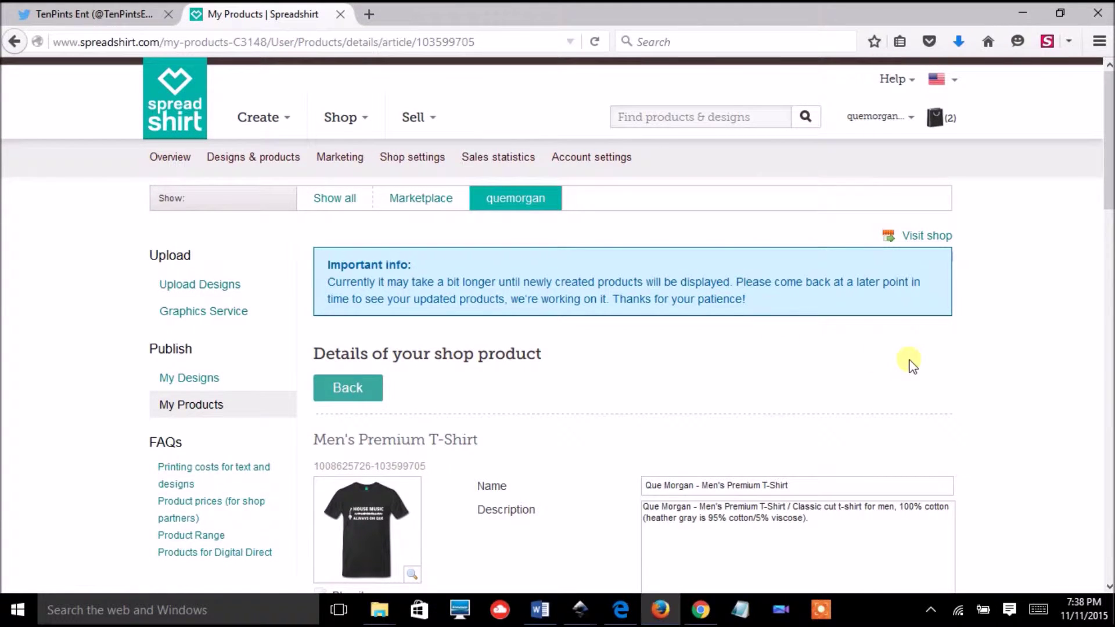
{"action": "mouse_move", "coordinate": [1108, 131]}
{"action": "left_mouse_down"}
{"action": "mouse_move", "coordinate": [1108, 148]}
{"action": "mouse_move", "coordinate": [1108, 79]}
{"action": "left_mouse_up"}
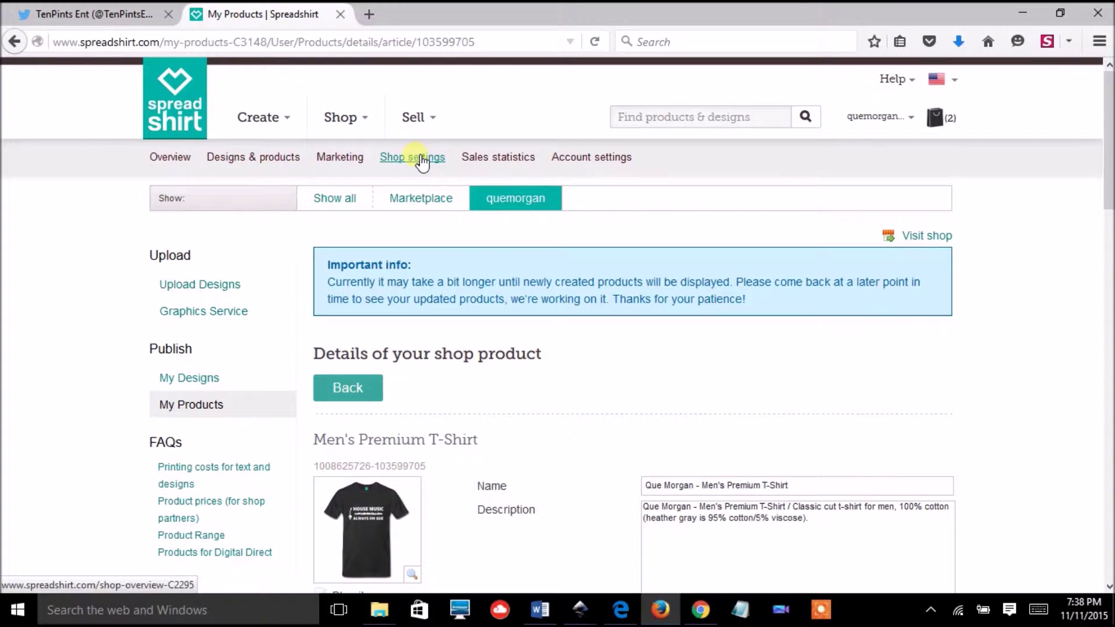
- Open the shop's Visit shop link from Shop settings in a new tab and switch to it
{"action": "left_click", "coordinate": [422, 159]}
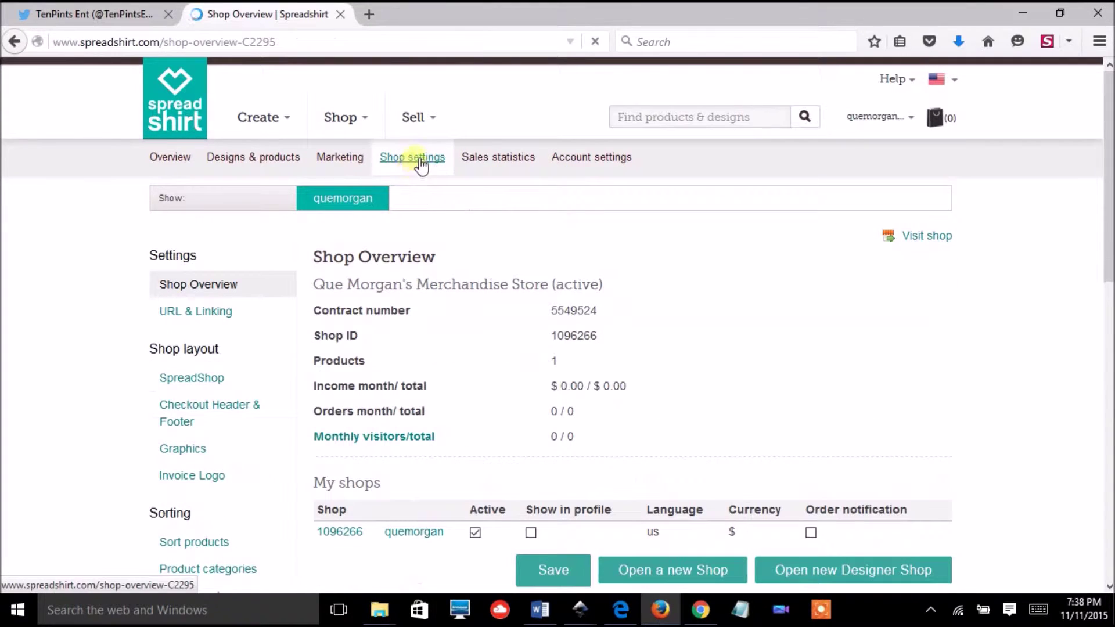
{"action": "left_click_drag", "start_coordinate": [1108, 182], "coordinate": [1108, 134]}
{"action": "right_click", "coordinate": [919, 209]}
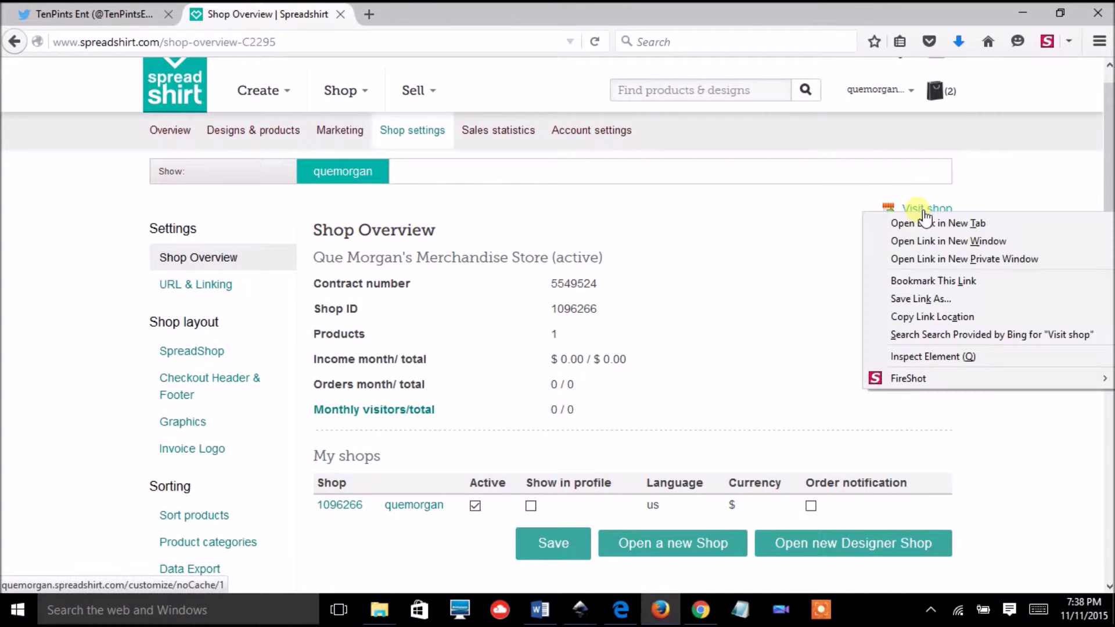
{"action": "left_click", "coordinate": [988, 162]}
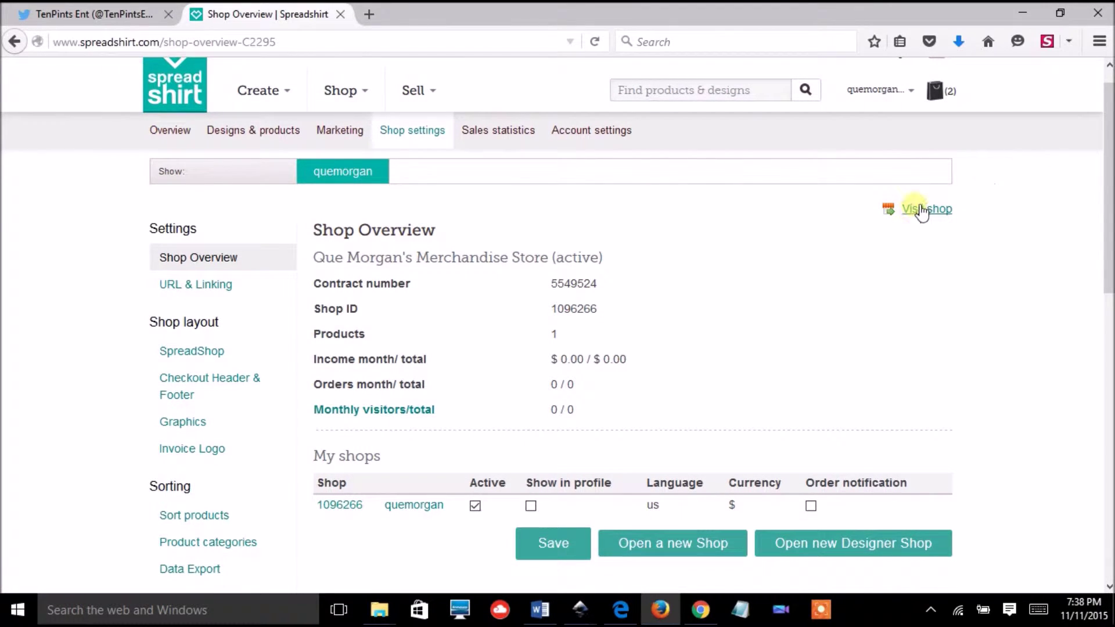
{"action": "right_click", "coordinate": [922, 211]}
{"action": "left_click", "coordinate": [937, 223]}
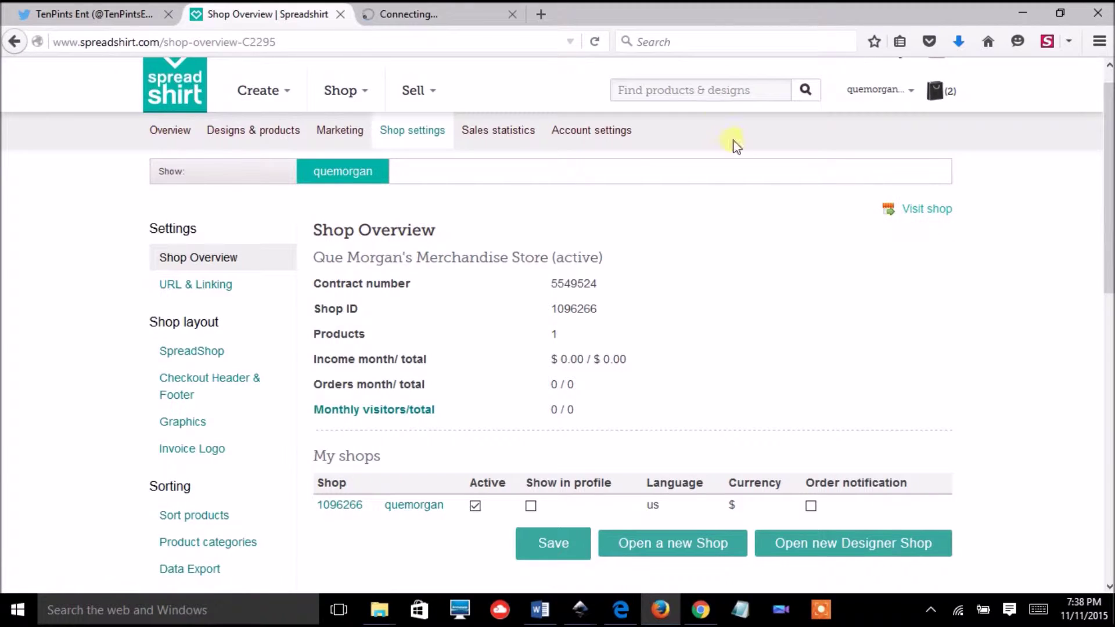
{"action": "left_click", "coordinate": [474, 14]}
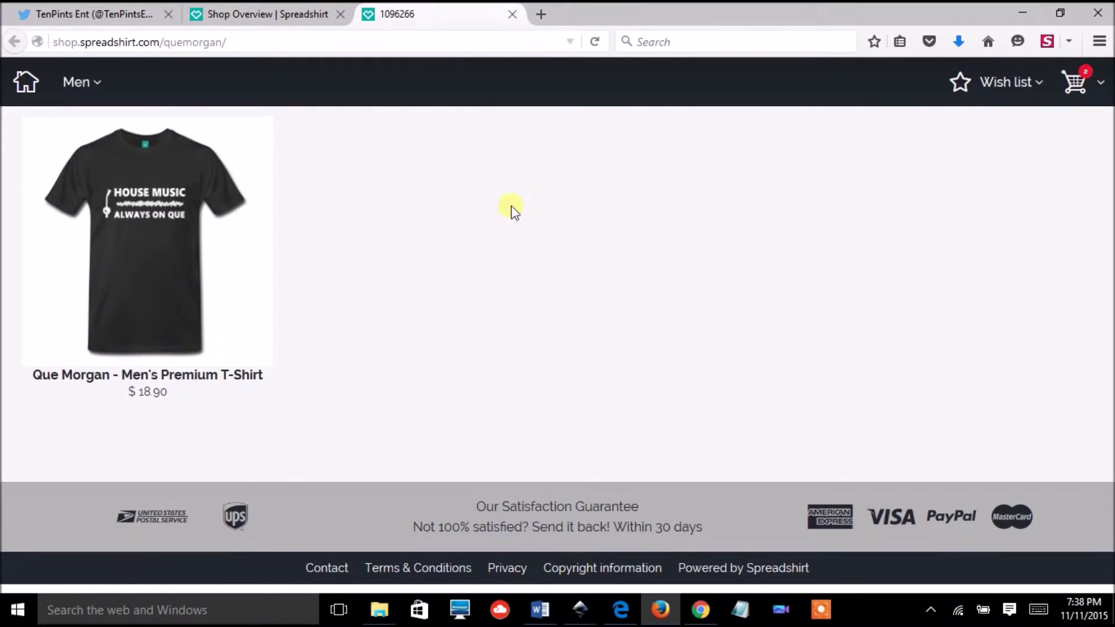
{"action": "mouse_move", "coordinate": [147, 241]}
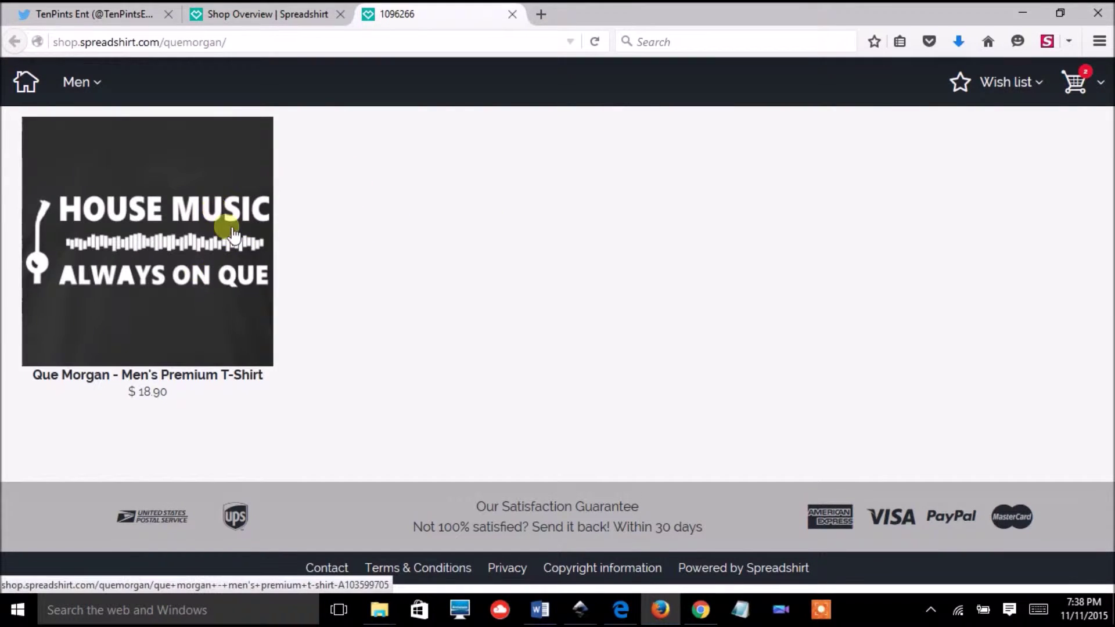
- Open the Que Morgan Logo T-shirt product page, select its URL, and switch to Microsoft Edge
{"action": "left_click", "coordinate": [205, 234]}
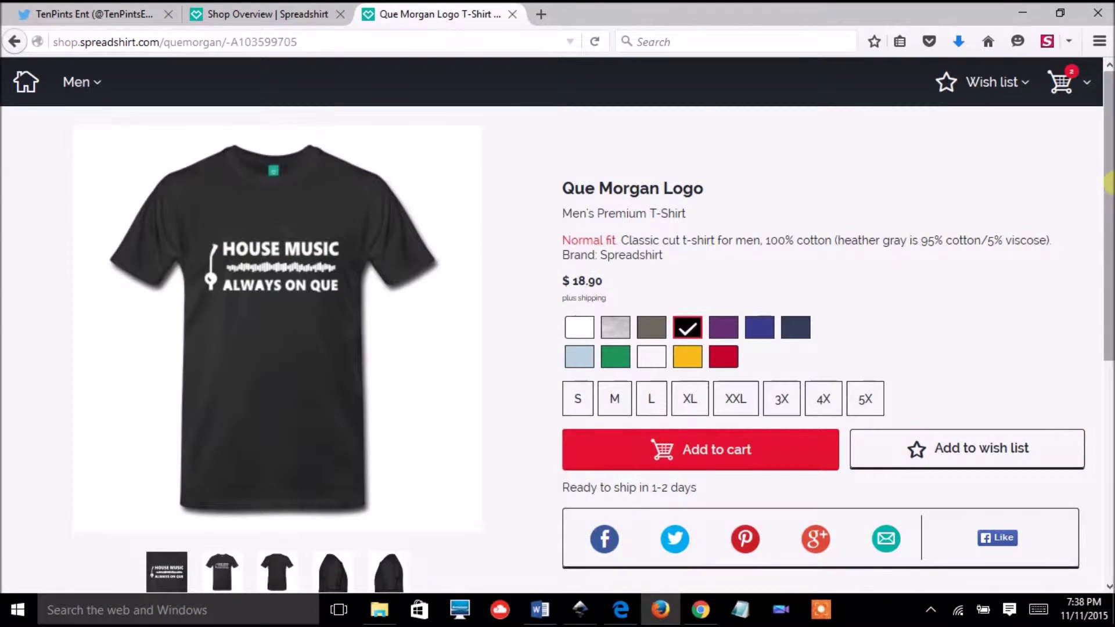
{"action": "left_click_drag", "start_coordinate": [1107, 183], "coordinate": [1107, 219]}
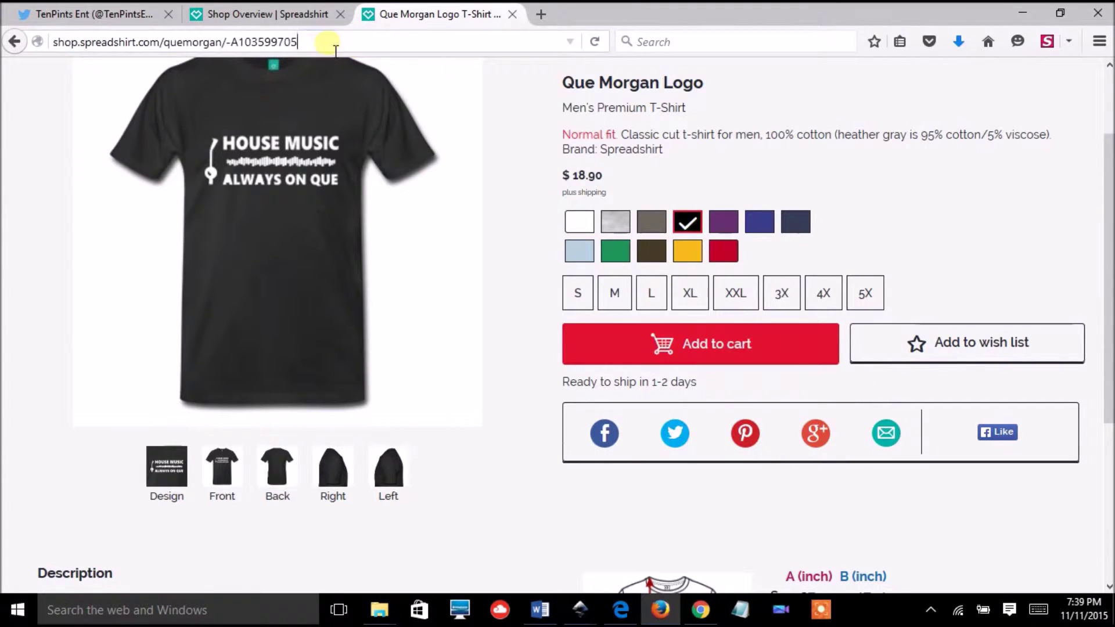
{"action": "left_click", "coordinate": [338, 42]}
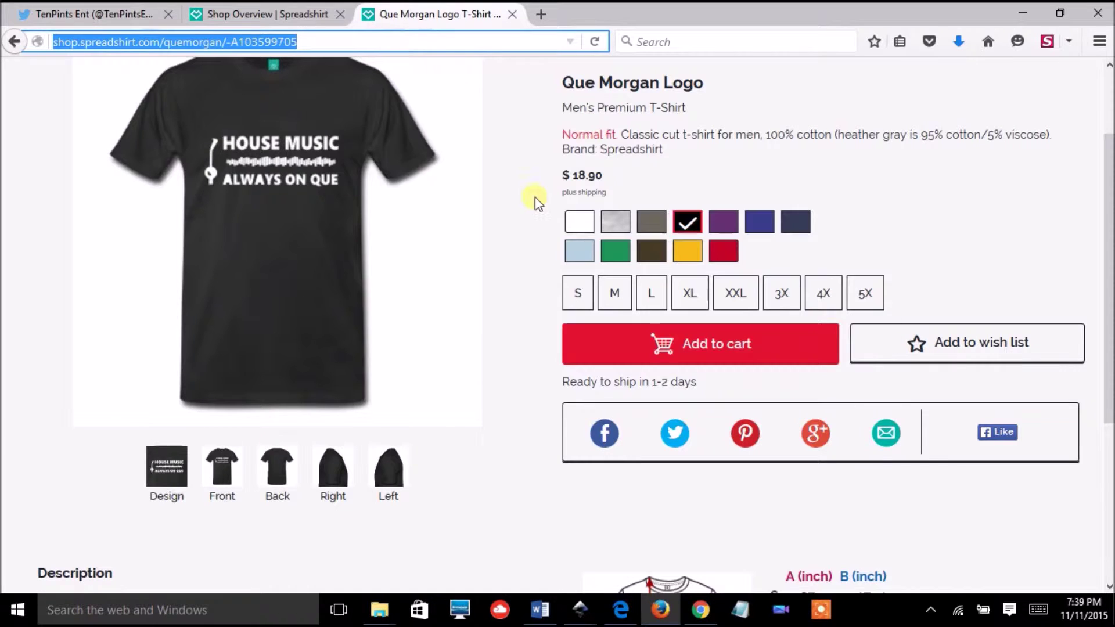
{"action": "left_click", "coordinate": [621, 609]}
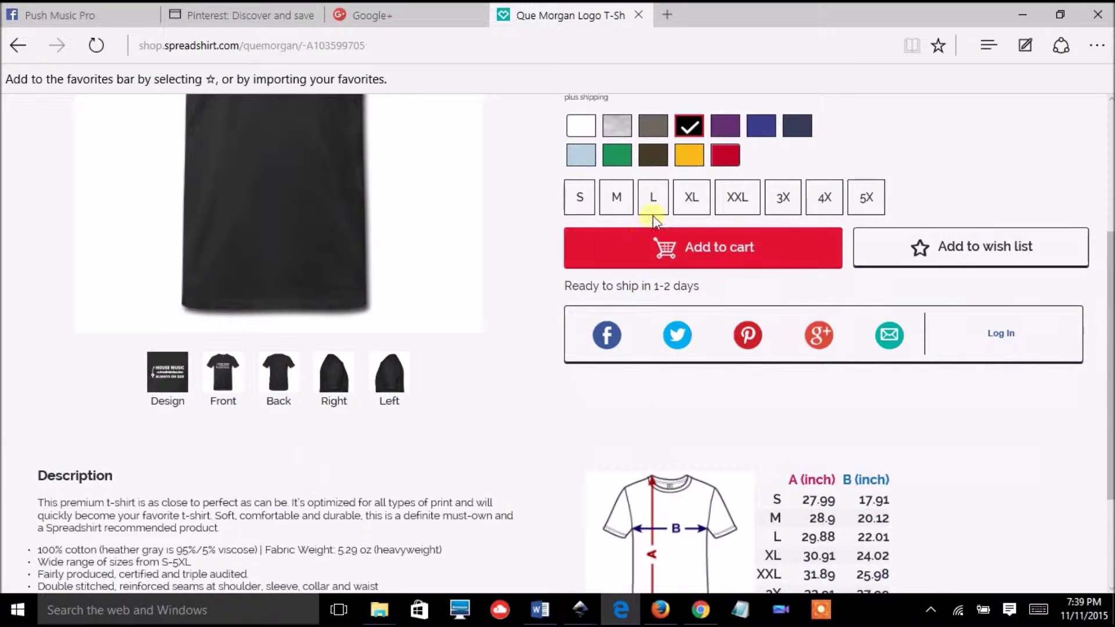
- Start a Facebook share of the t-shirt and bring its share popup to the front
{"action": "left_click", "coordinate": [609, 336]}
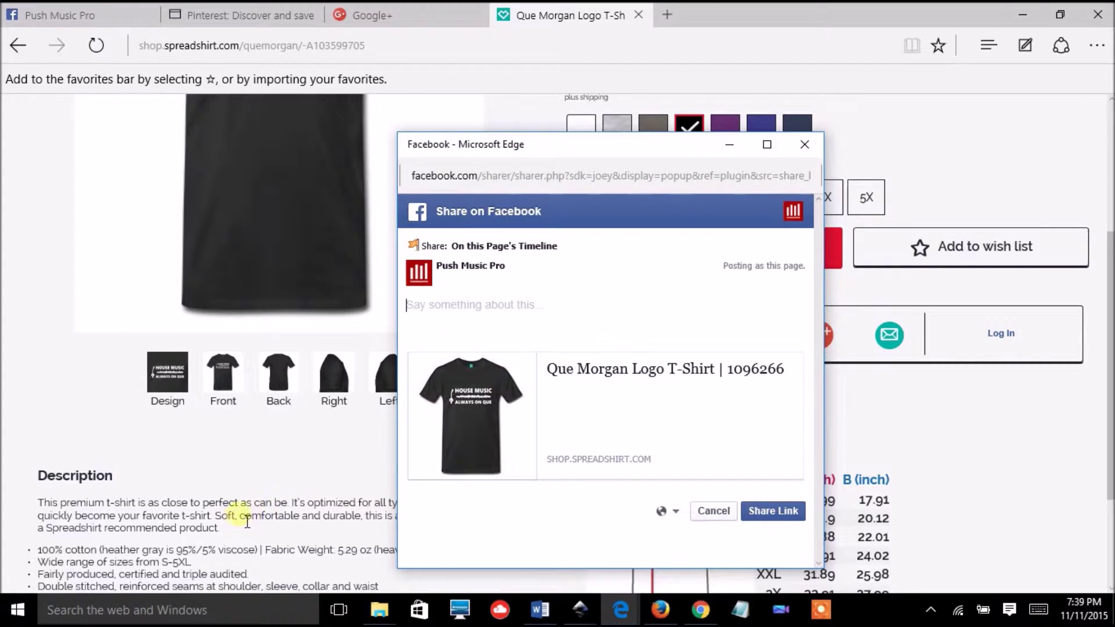
{"action": "left_click_drag", "start_coordinate": [222, 528], "coordinate": [66, 502]}
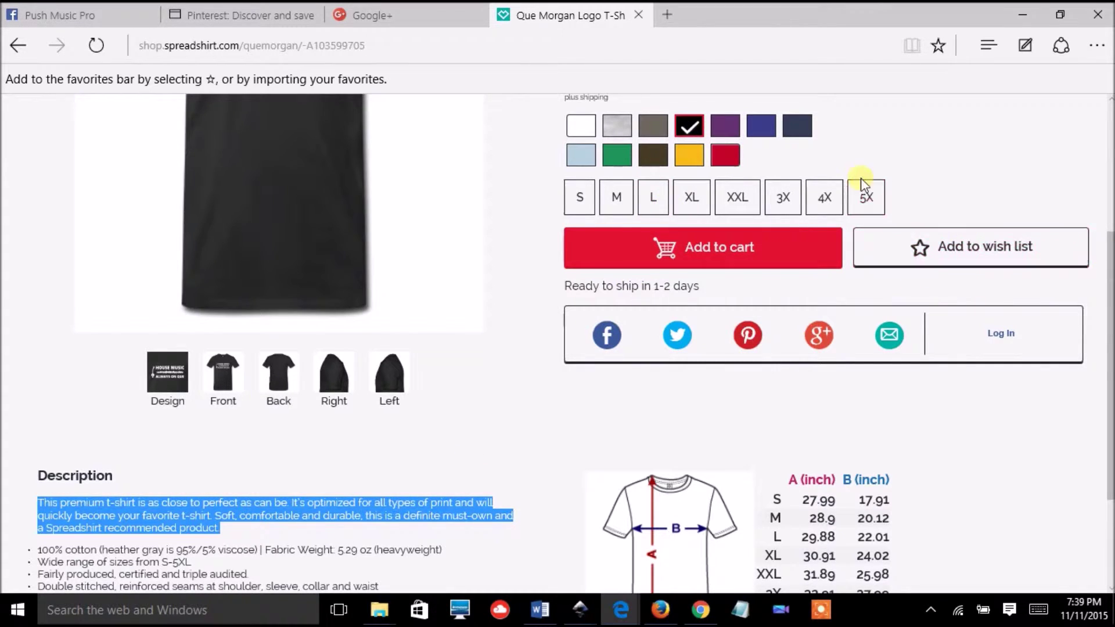
{"action": "left_click", "coordinate": [622, 612]}
{"action": "left_click", "coordinate": [706, 540]}
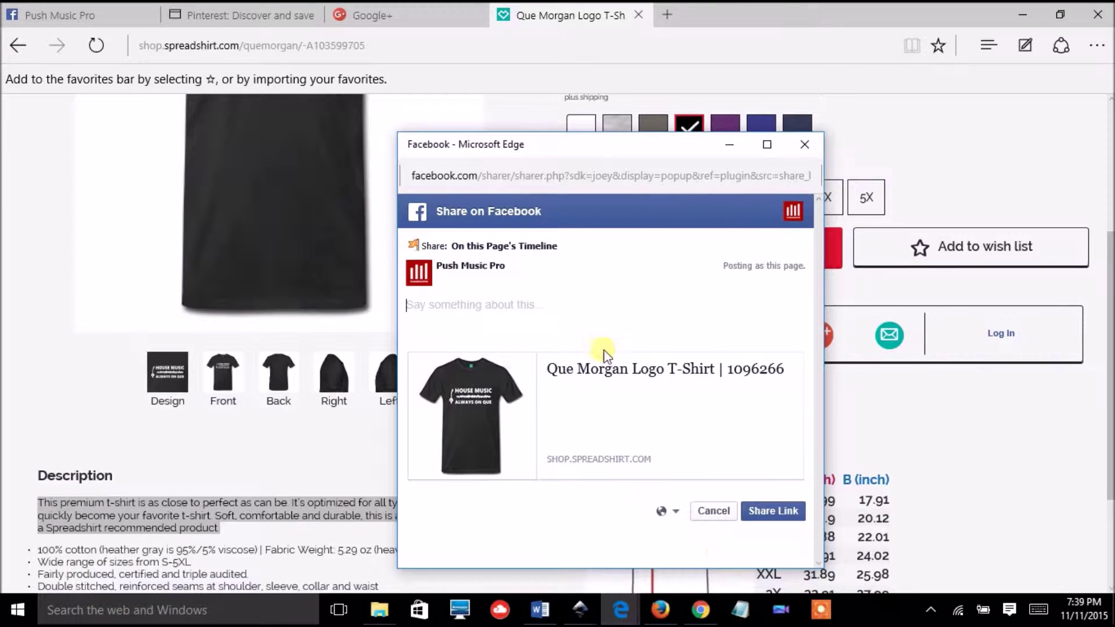
- Post the t-shirt link with a message about Que Morgan's first product and the merchandise store tutorial
{"action": "left_click", "coordinate": [536, 305]}
{"action": "type", "text": "Que"}
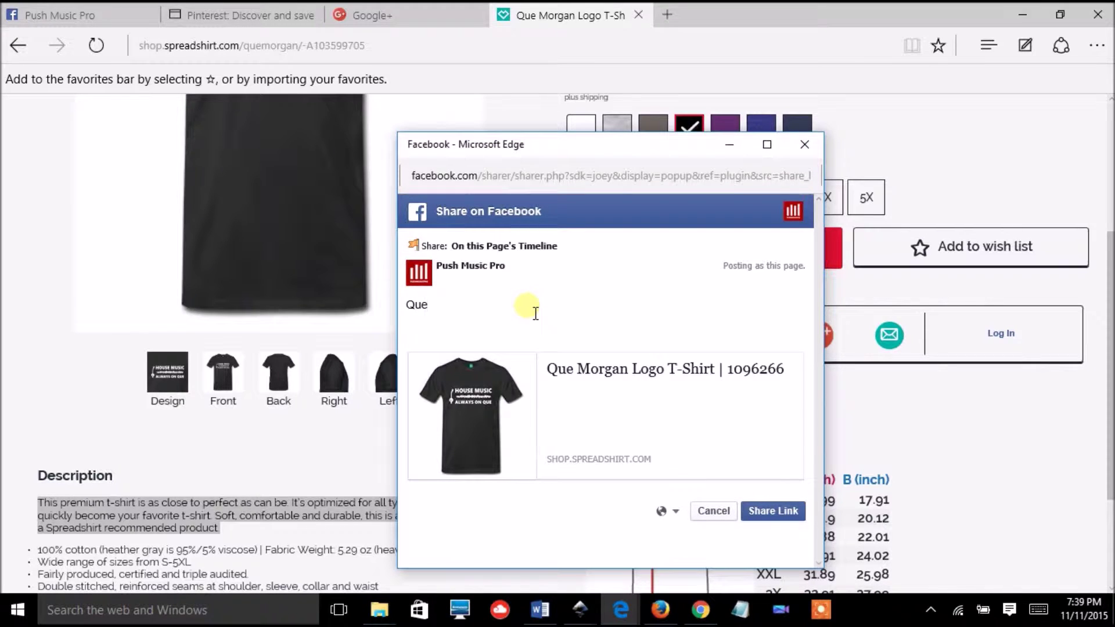
{"action": "type", "text": " Morgan's fir"}
{"action": "type", "text": "st pr"}
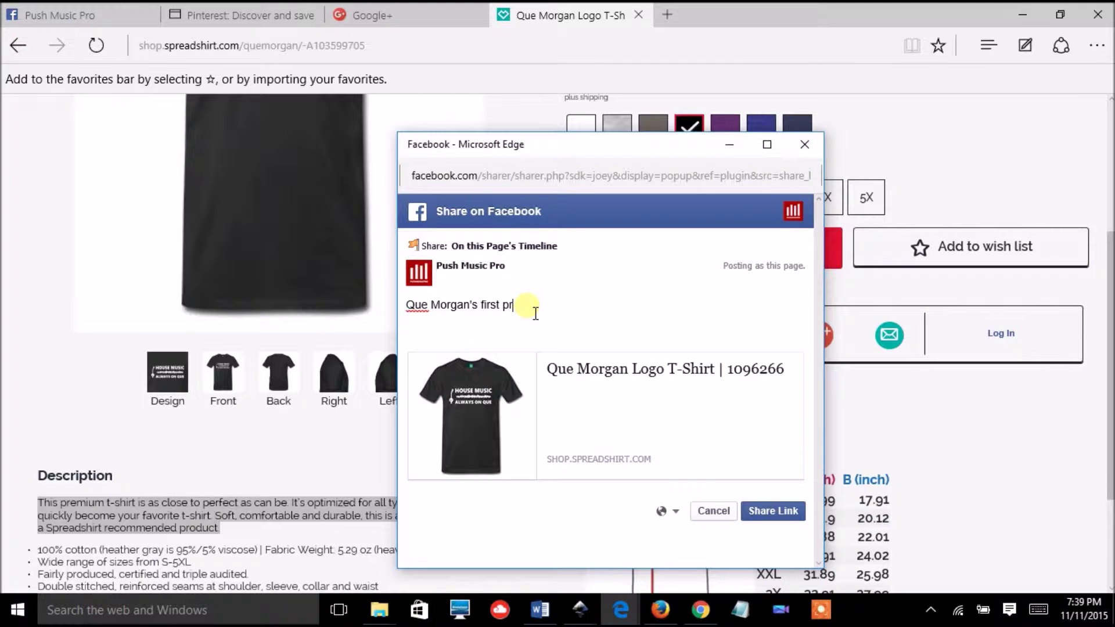
{"action": "type", "text": "oduct"}
{"action": "type", "text": " created for our "}
{"action": "type", "text": "tu"}
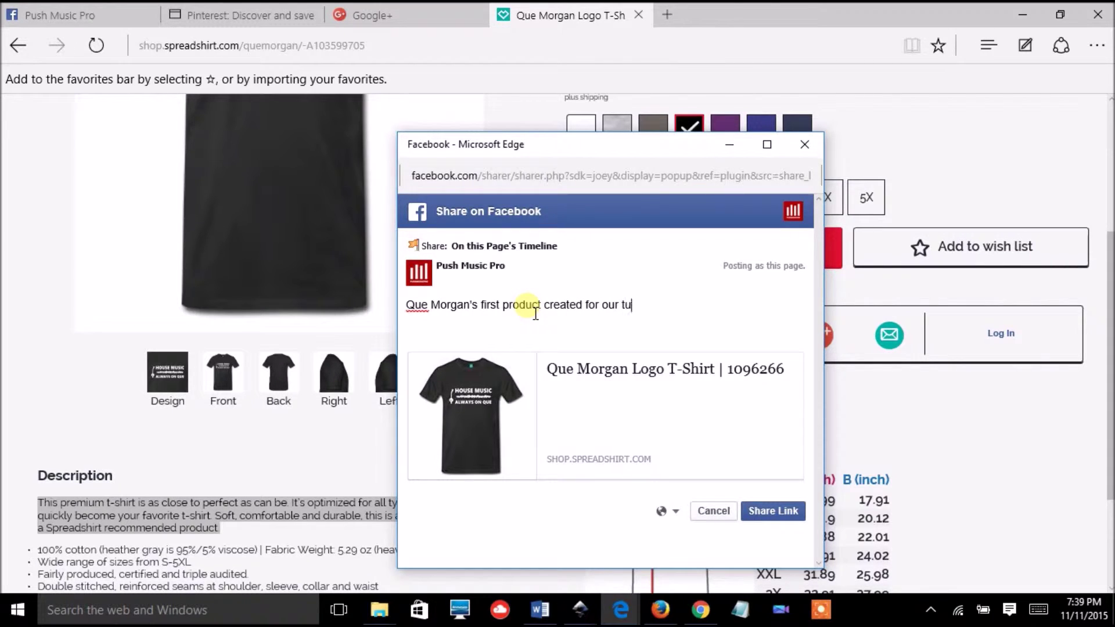
{"action": "type", "text": "torial"}
{"action": "type", "text": " How"}
{"action": "right_click", "coordinate": [526, 306]}
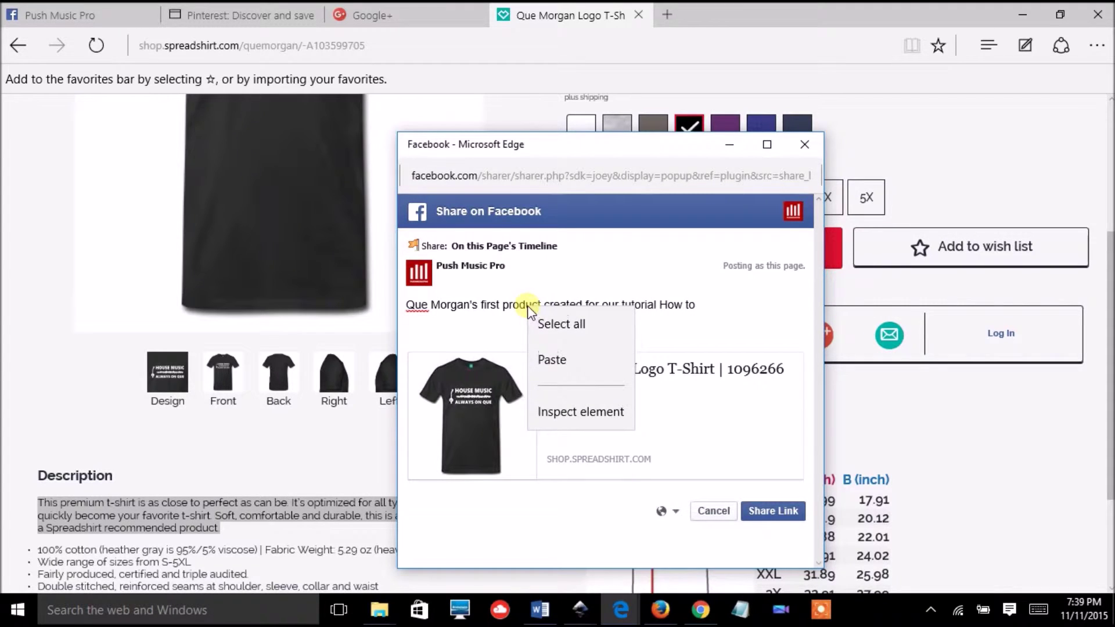
{"action": "type", "text": "to"}
{"action": "left_click", "coordinate": [722, 309]}
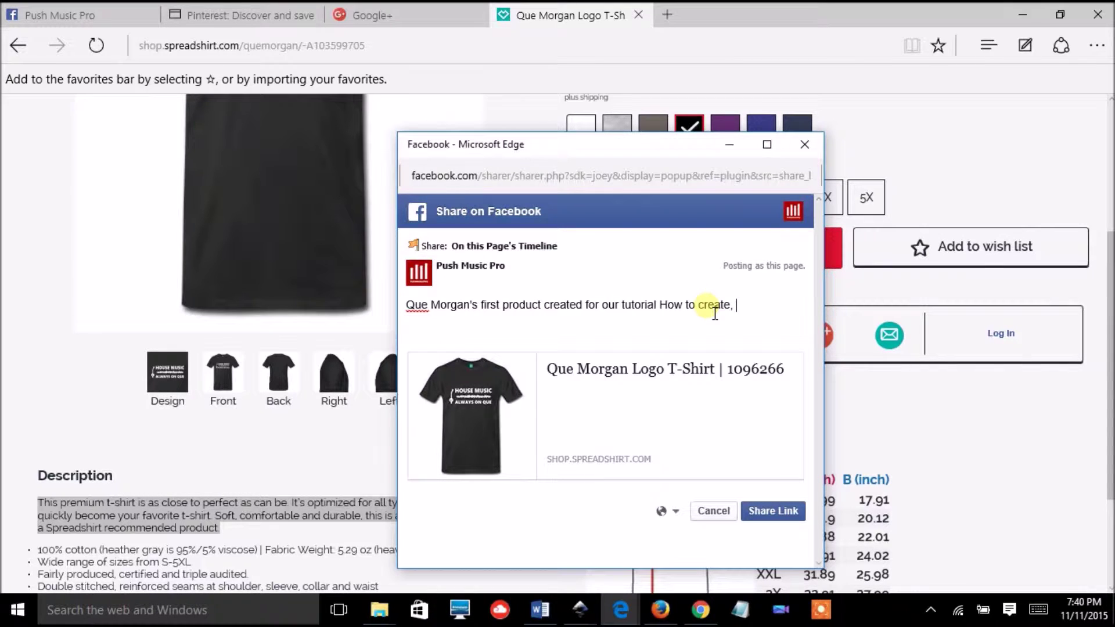
{"action": "type", "text": "sell, and "}
{"action": "type", "text": "promot"}
{"action": "type", "text": "e "}
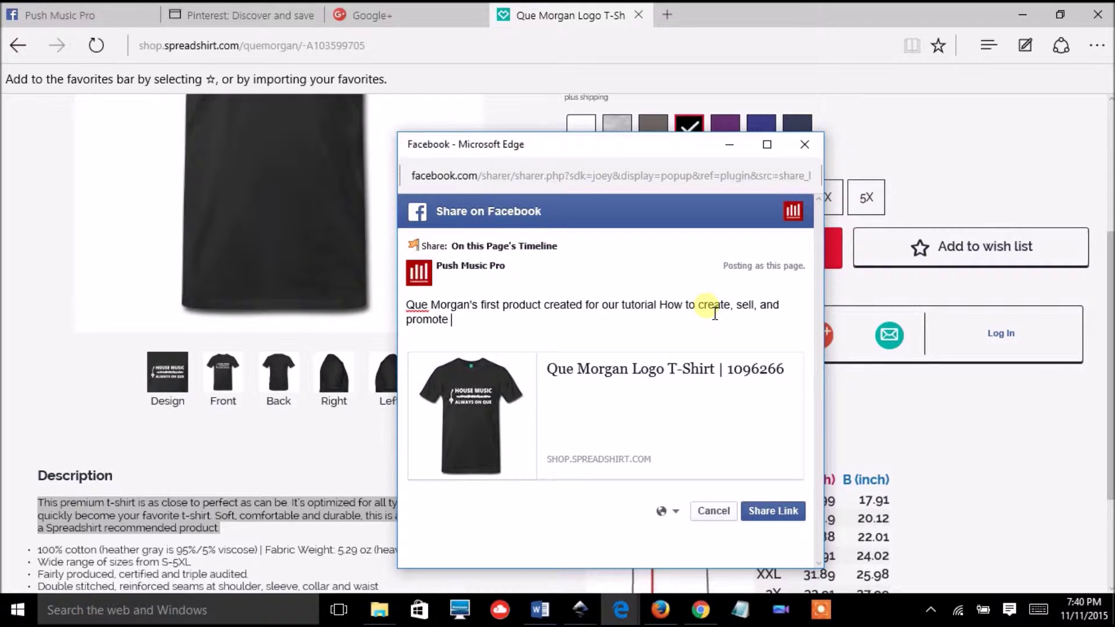
{"action": "type", "text": "your"}
{"action": "type", "text": " free mer"}
{"action": "type", "text": "chand"}
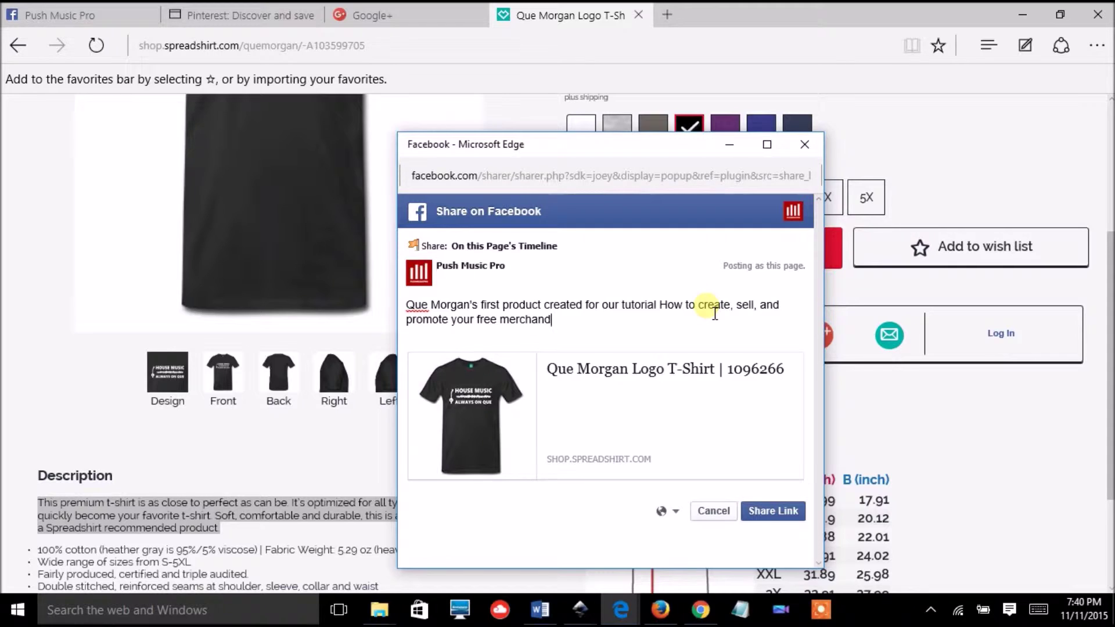
{"action": "type", "text": "ise s"}
{"action": "type", "text": "t"}
{"action": "right_click", "coordinate": [715, 313]}
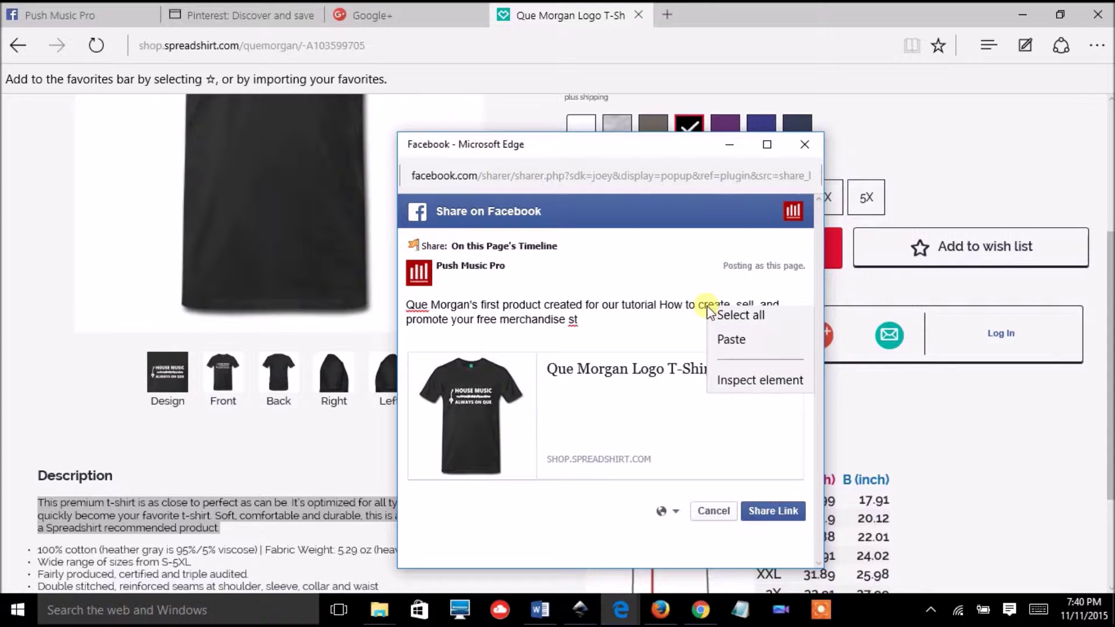
{"action": "left_click", "coordinate": [621, 329]}
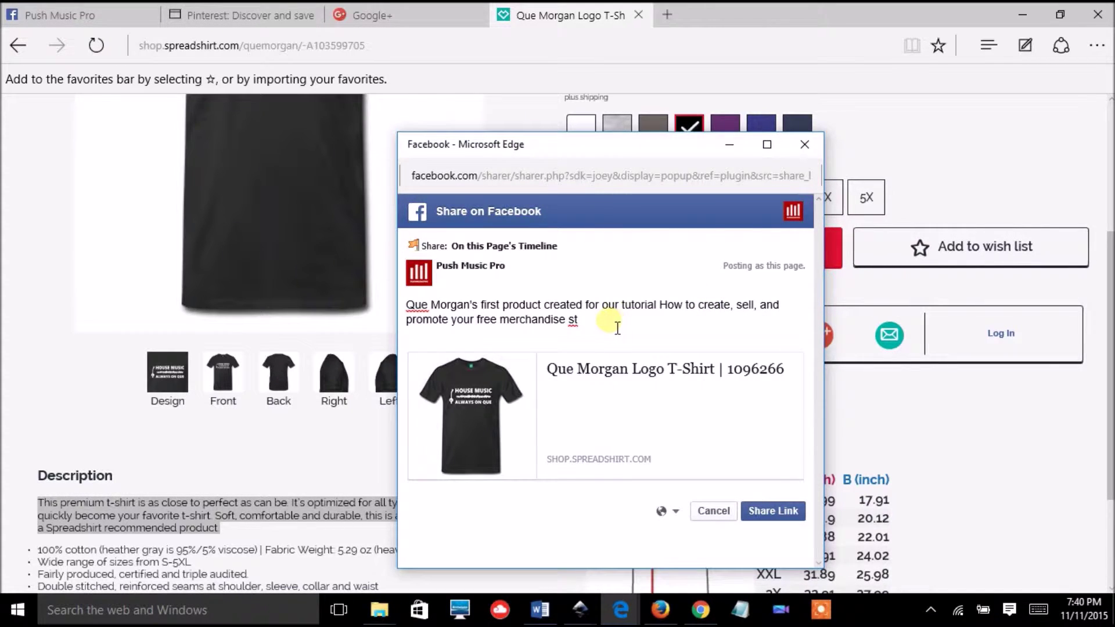
{"action": "type", "text": "ore."}
{"action": "left_click", "coordinate": [773, 511]}
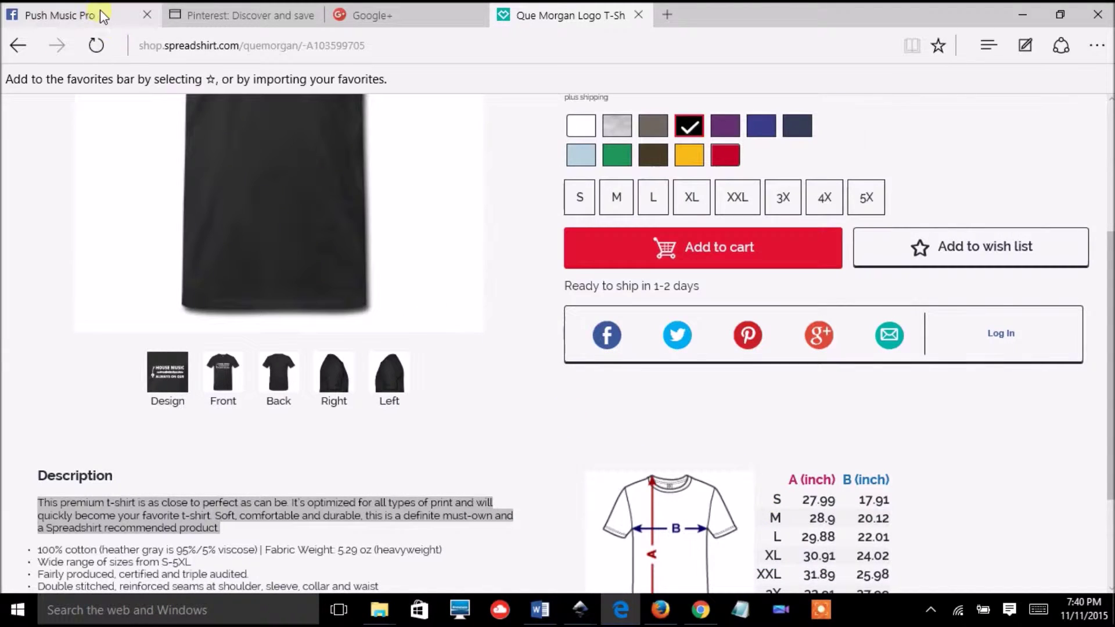
- Switch to the Push Music Pro Facebook page and reload it
{"action": "left_click", "coordinate": [65, 15]}
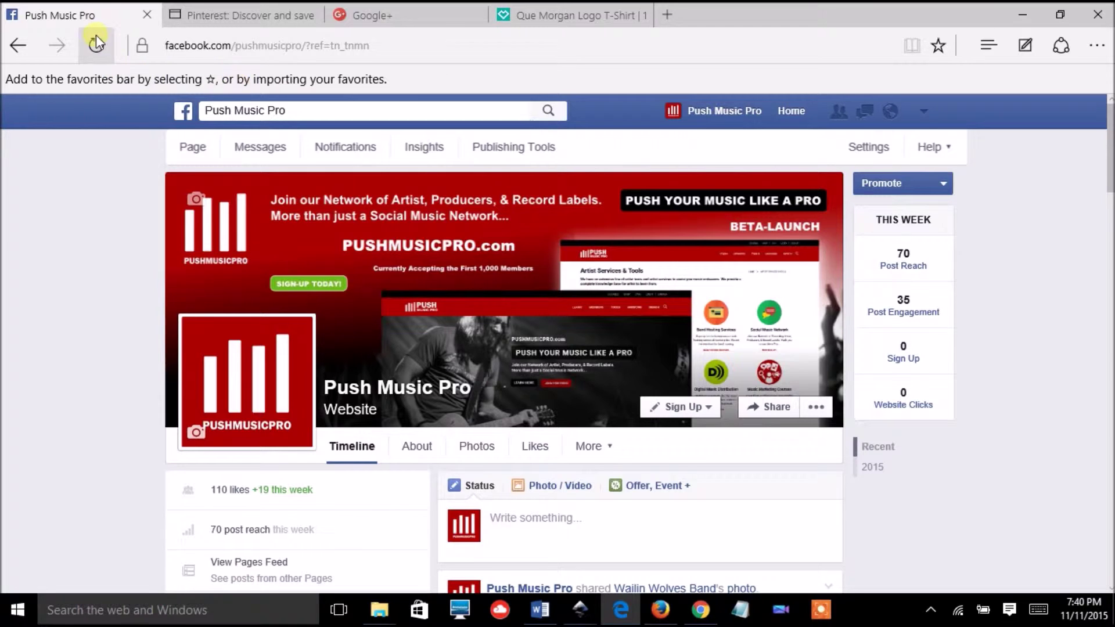
{"action": "left_click", "coordinate": [96, 45]}
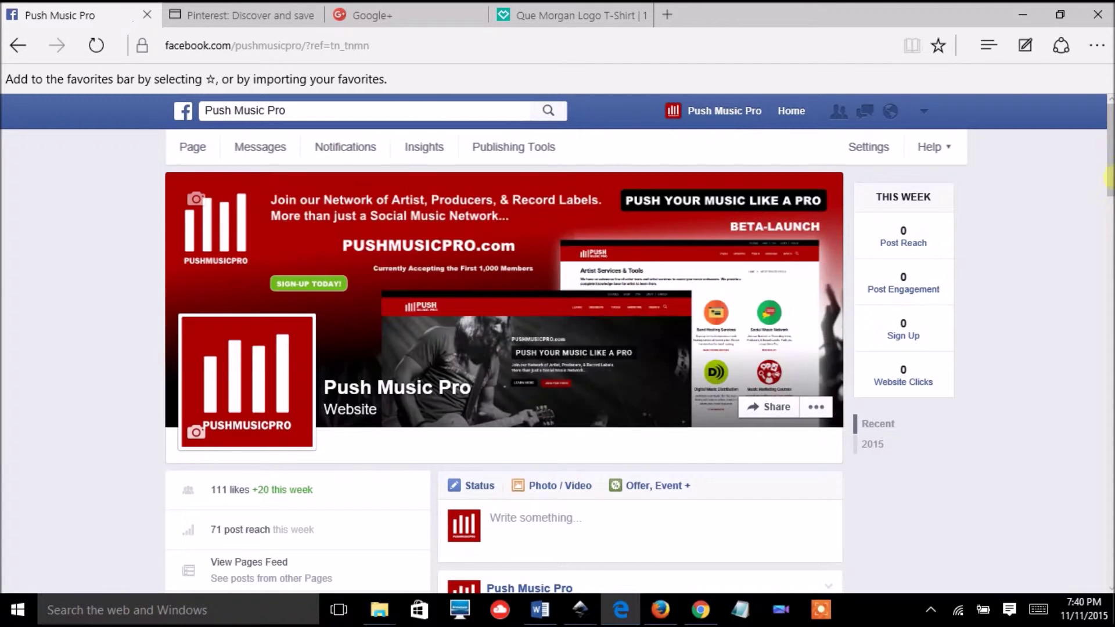
{"action": "left_click_drag", "start_coordinate": [1108, 179], "coordinate": [1108, 255]}
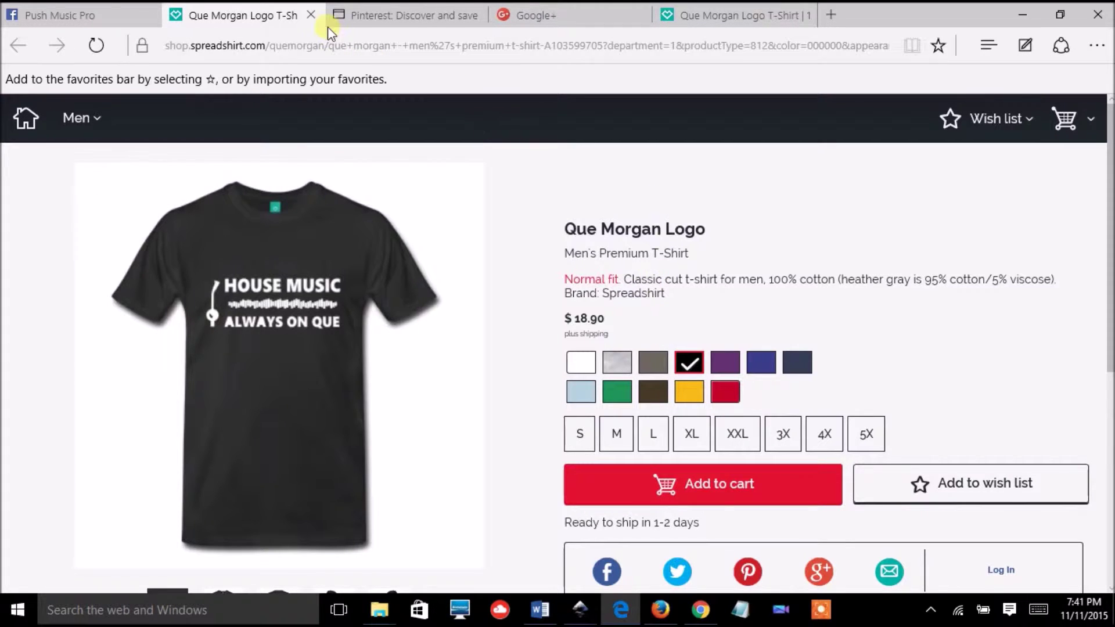
- Close the duplicate Spreadshirt tab and return to the Que Morgan Logo T-Shirt page
{"action": "left_click", "coordinate": [311, 14]}
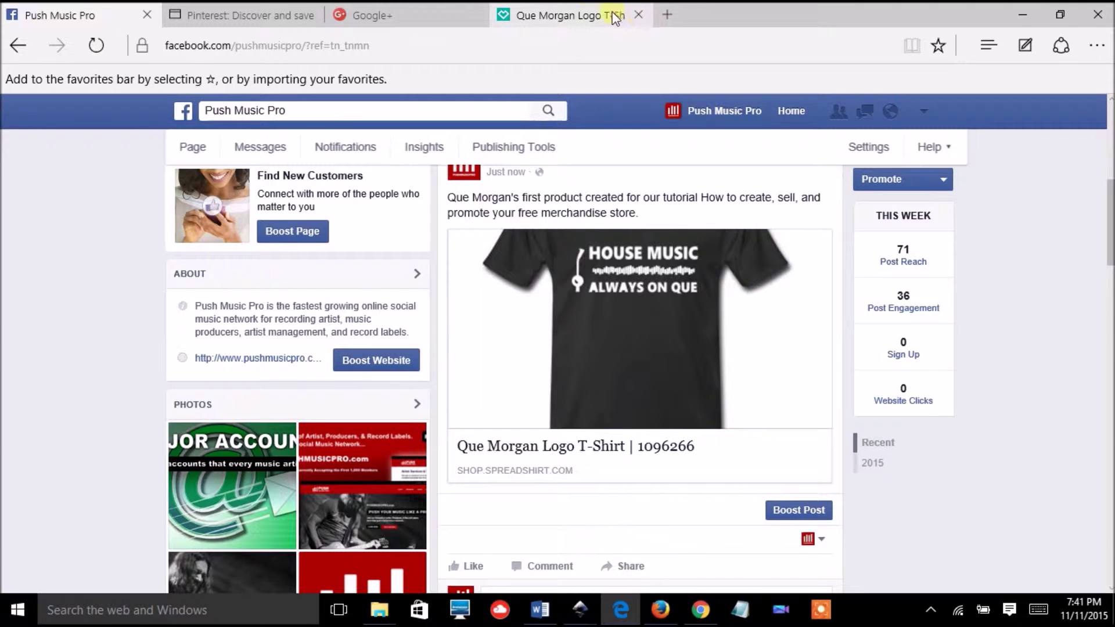
{"action": "left_click", "coordinate": [581, 15]}
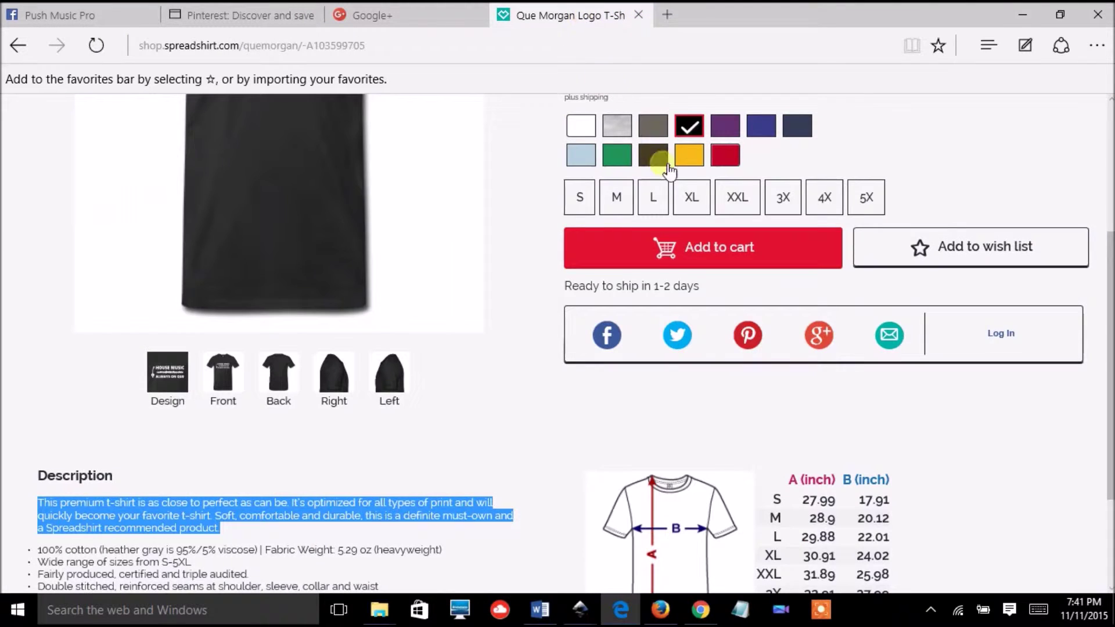
- Abandon the login-required Twitter share and switch to Firefox's t-shirt page
{"action": "left_click", "coordinate": [680, 342]}
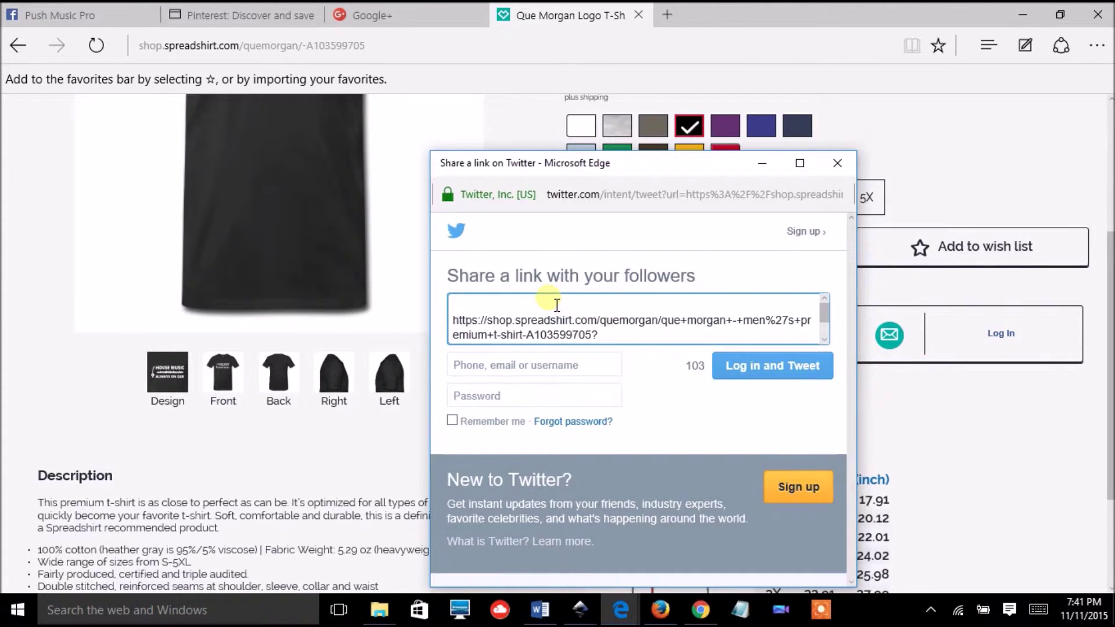
{"action": "left_click", "coordinate": [837, 163]}
{"action": "left_click", "coordinate": [660, 608]}
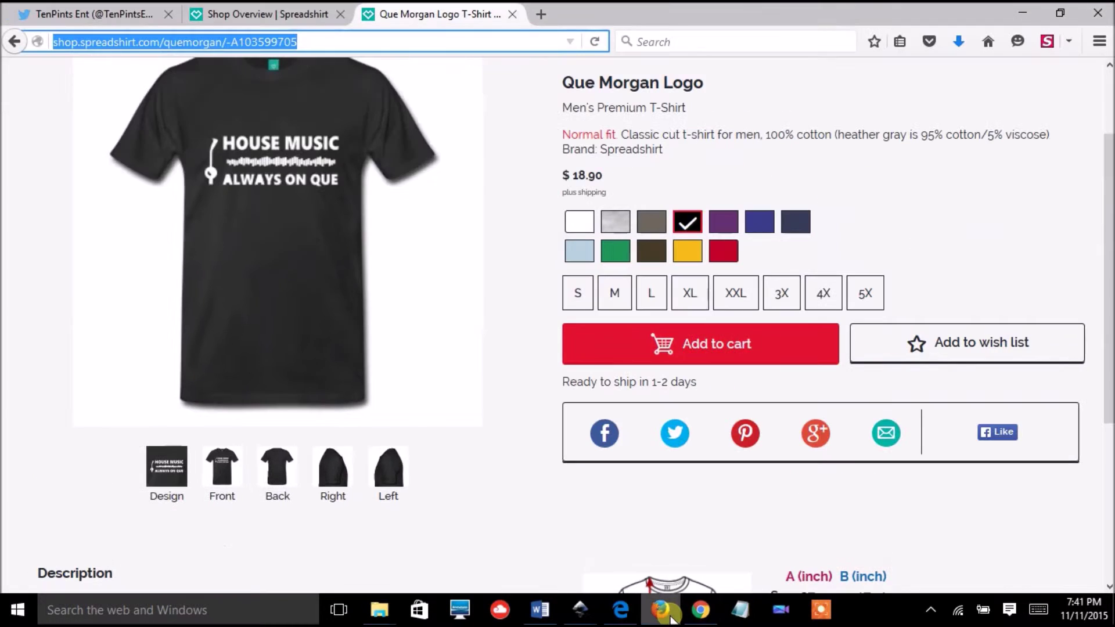
- Tweet the t-shirt link captioned "Que Morgan's Merchandise store", without the partial handle
{"action": "left_click", "coordinate": [676, 432]}
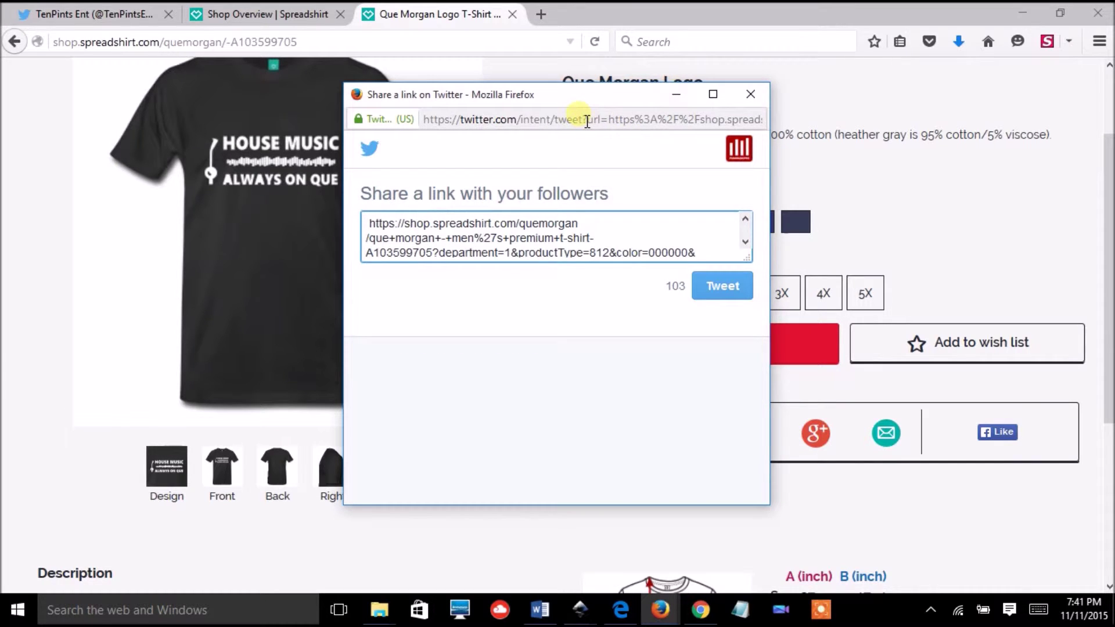
{"action": "type", "text": "Qu "}
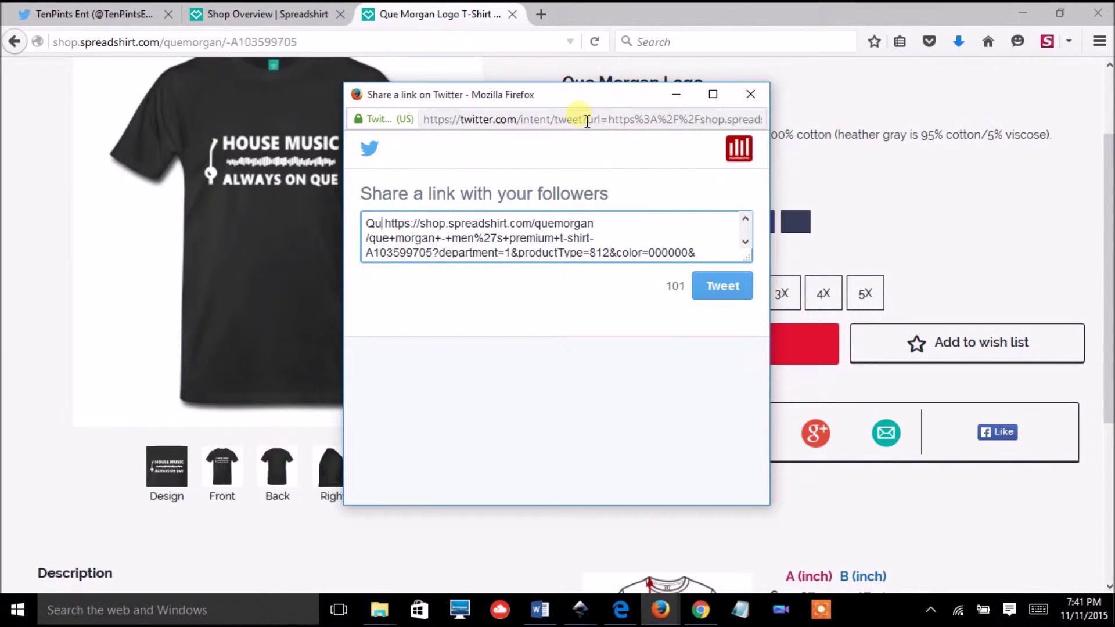
{"action": "type", "text": "e Morgan"}
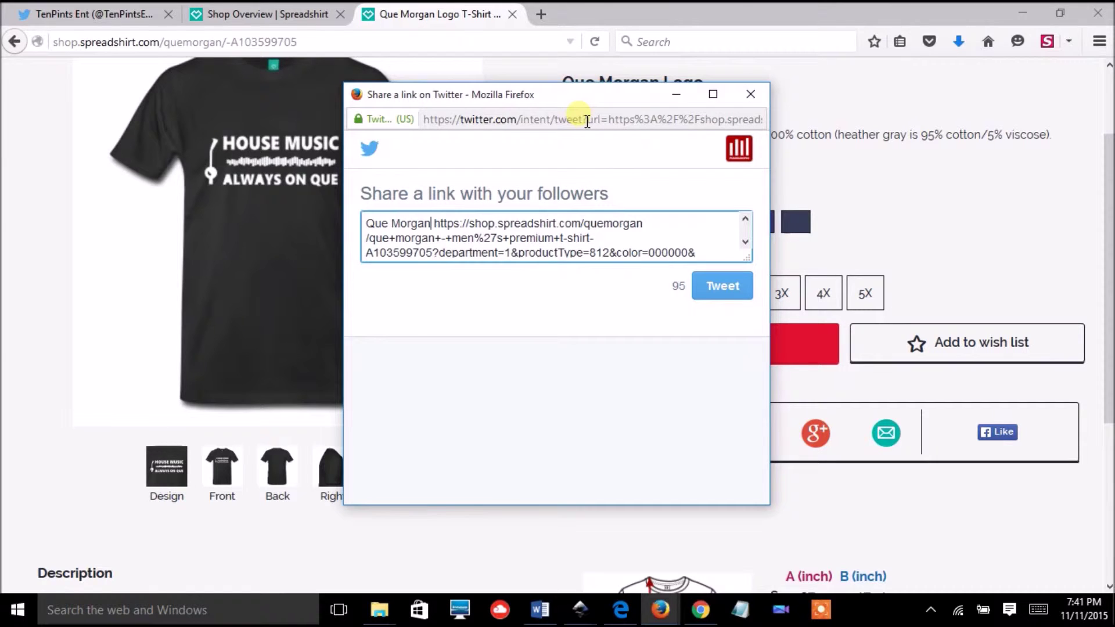
{"action": "type", "text": "'s Merch"}
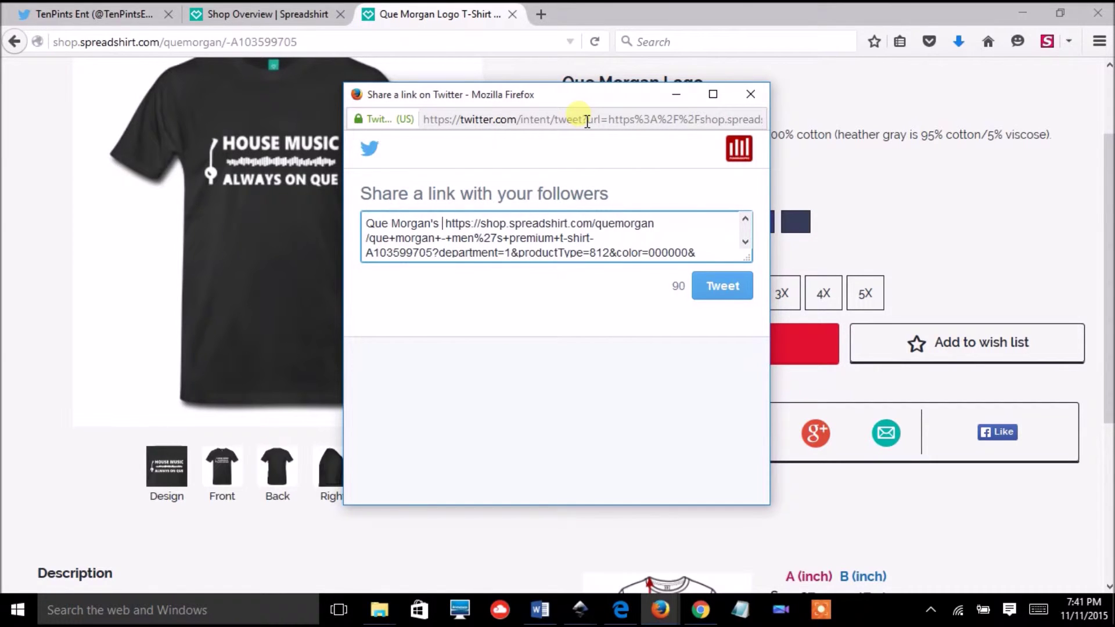
{"action": "type", "text": "and"}
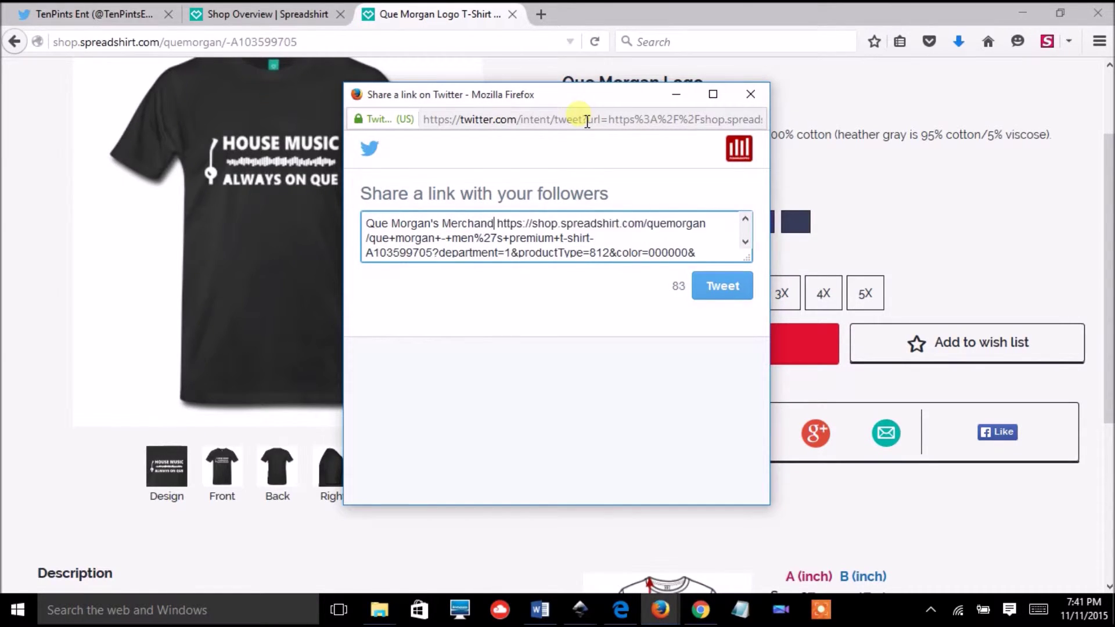
{"action": "type", "text": "ise stor"}
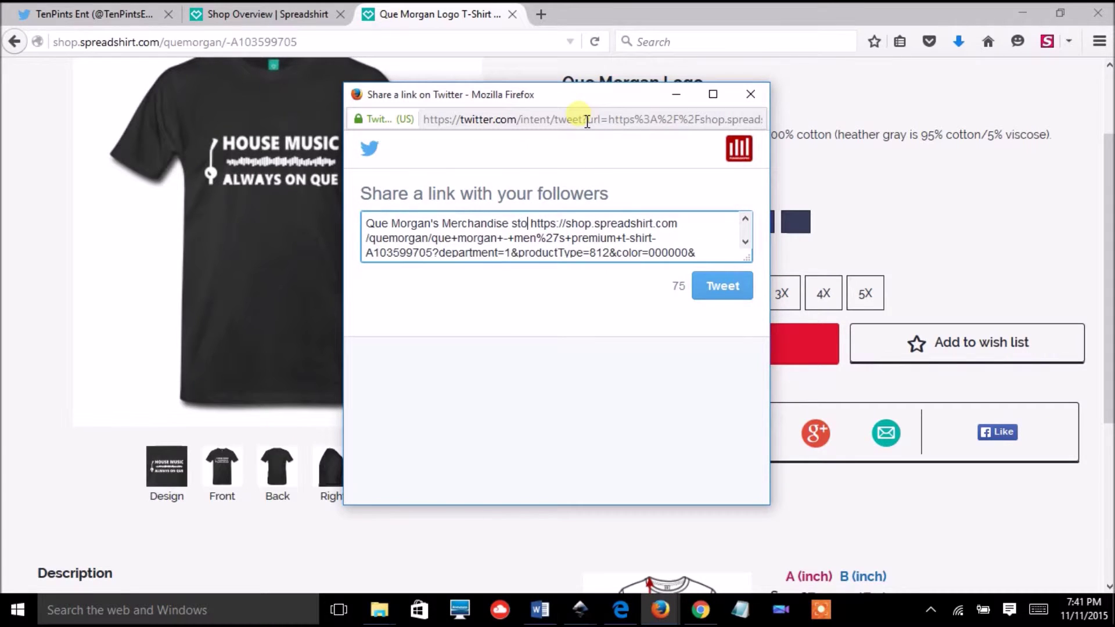
{"action": "type", "text": "e  "}
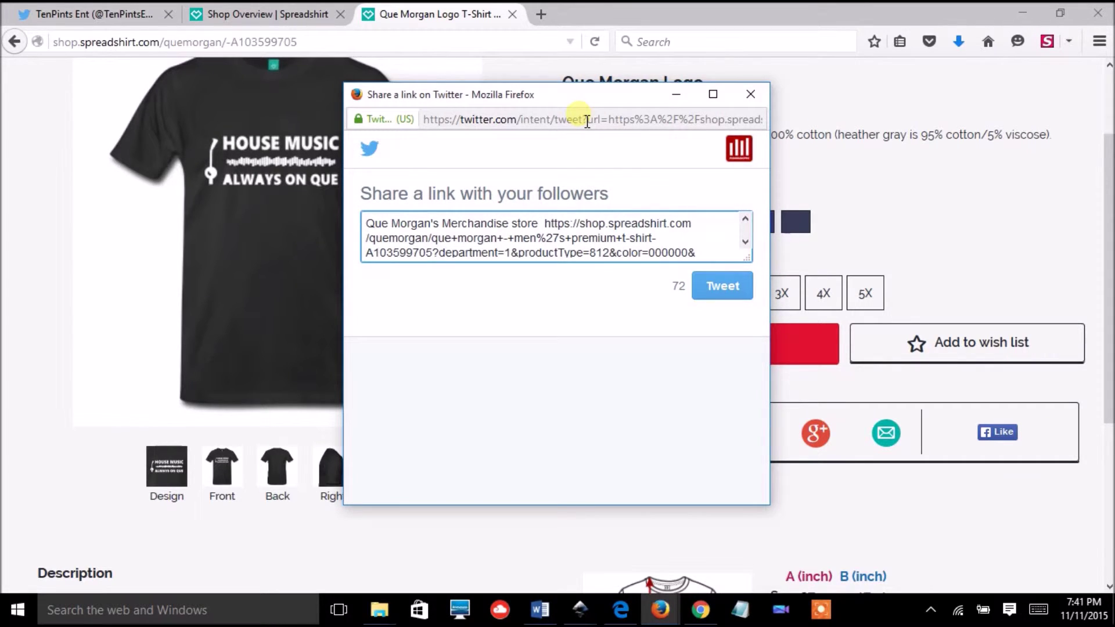
{"action": "type", "text": "@"}
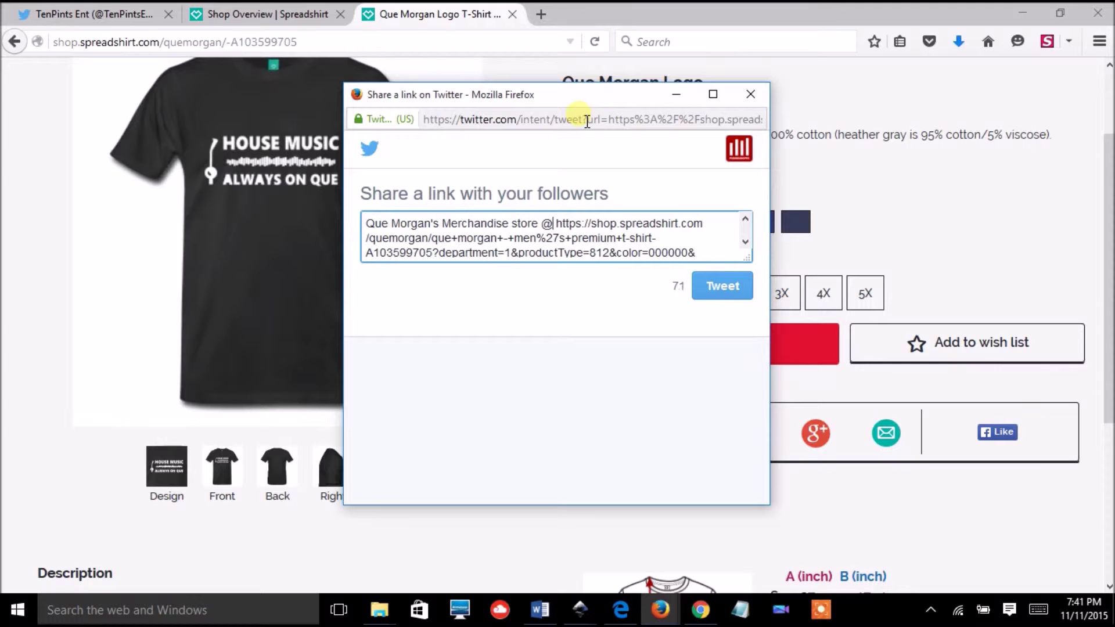
{"action": "type", "text": "qu"}
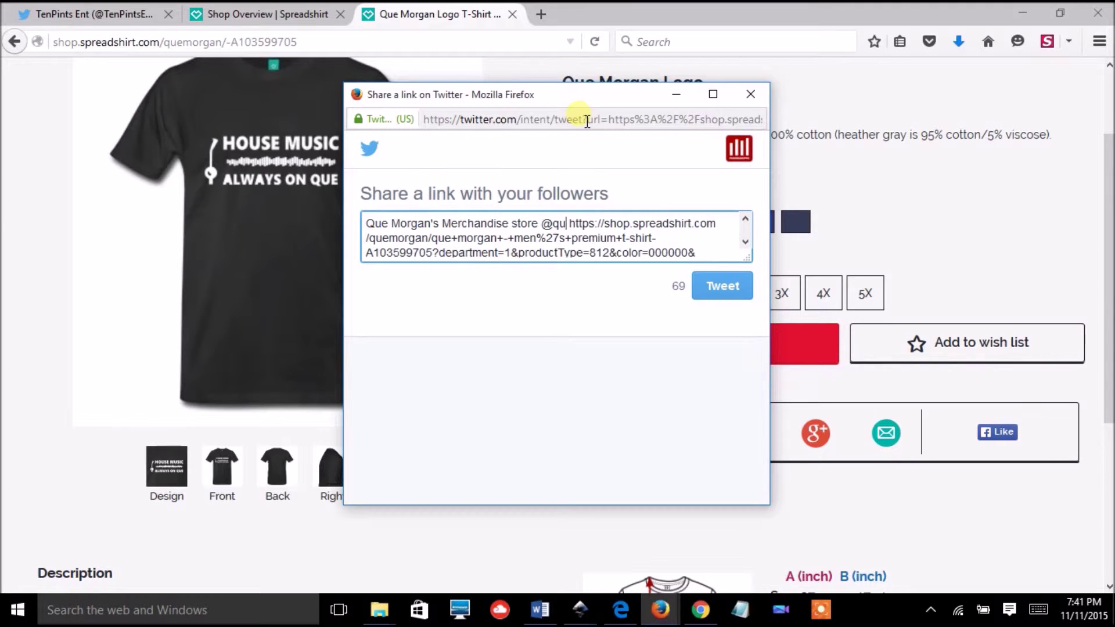
{"action": "key", "text": "BackSpace"}
{"action": "key", "text": "BackSpace"}
{"action": "key", "text": "BackSpace"}
{"action": "key", "text": "BackSpace"}
{"action": "key", "text": "BackSpace"}
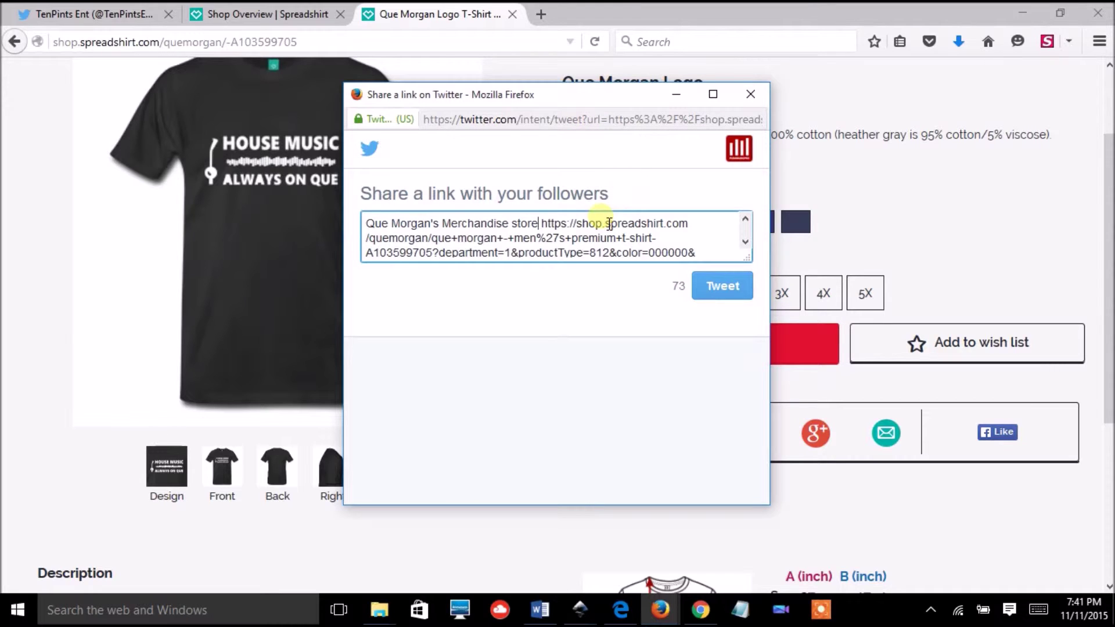
{"action": "left_click", "coordinate": [717, 287]}
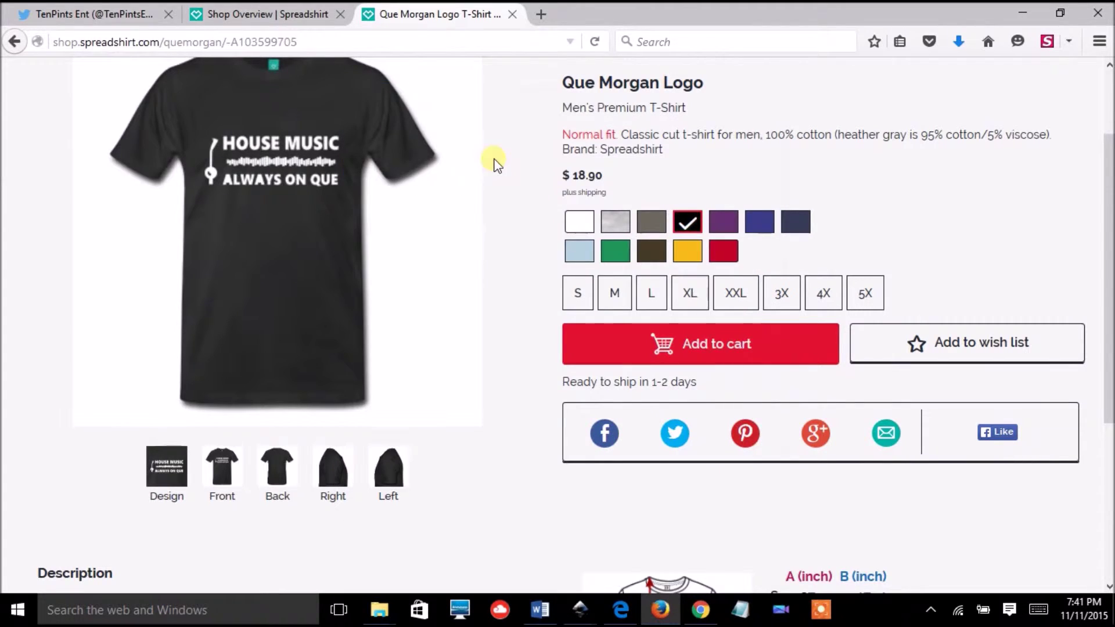
- Confirm the PushMusicPro profile's merchandise tweet links to the t-shirt page, then close that tab
{"action": "left_click", "coordinate": [103, 12]}
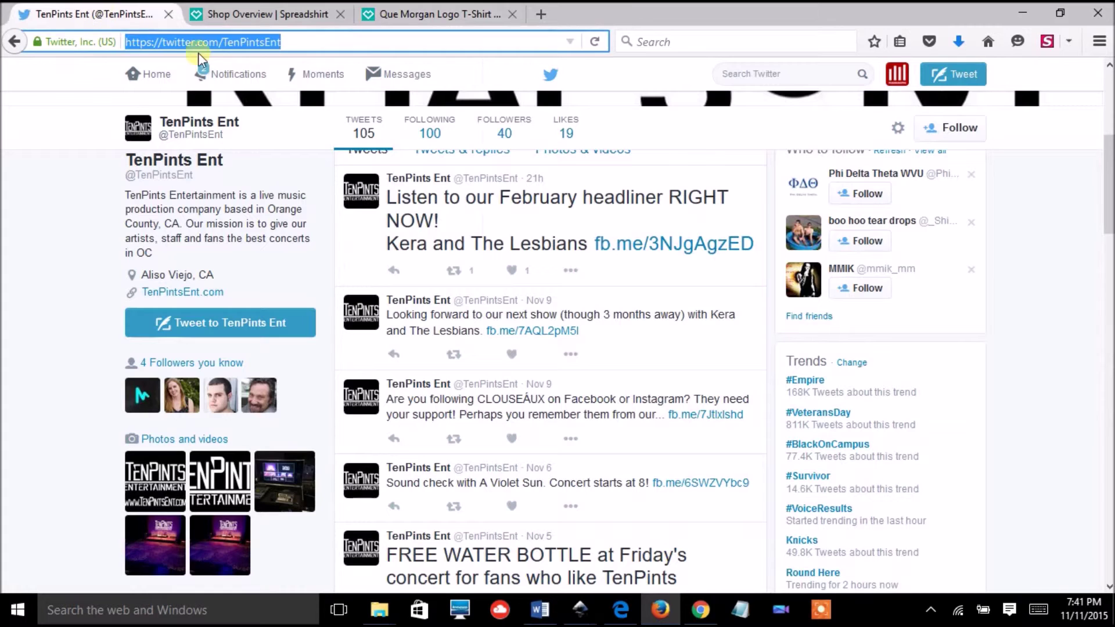
{"action": "left_click", "coordinate": [158, 74]}
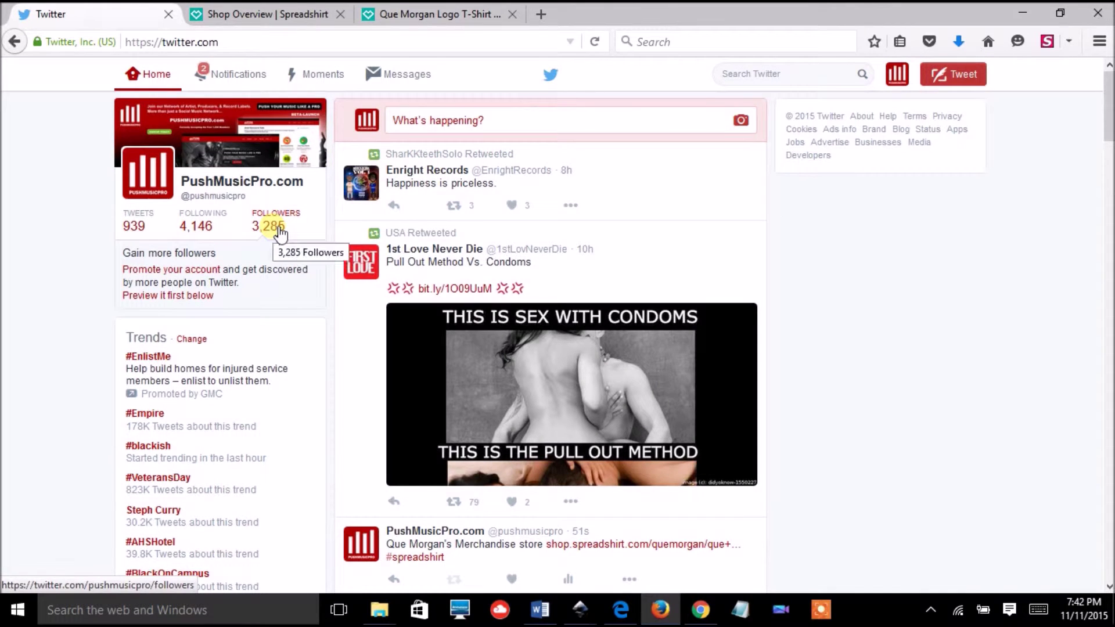
{"action": "left_click", "coordinate": [135, 226]}
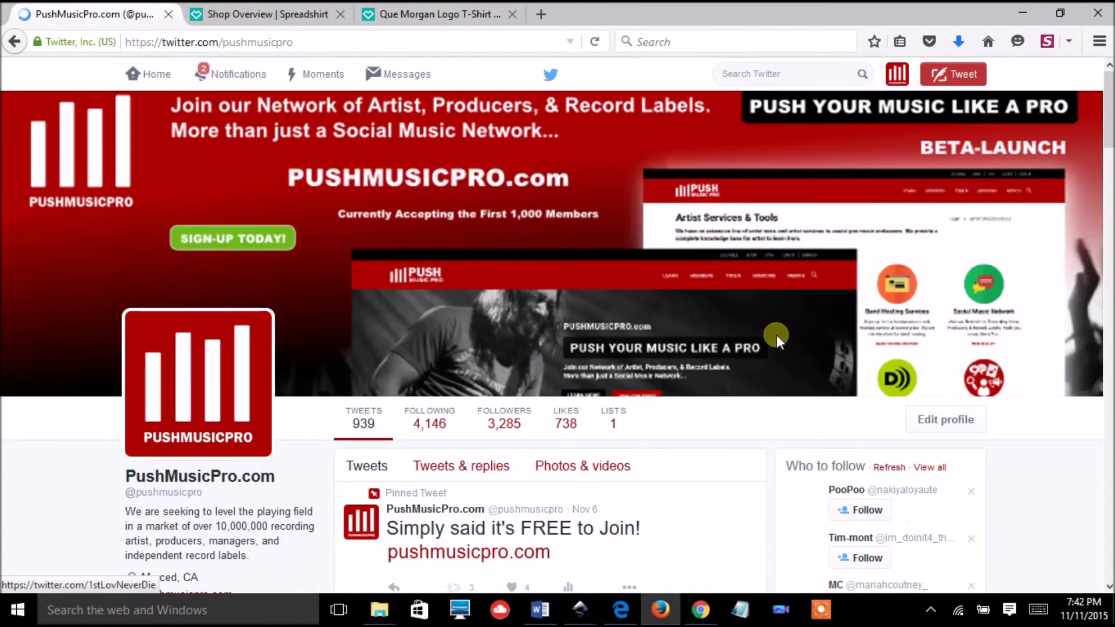
{"action": "scroll", "coordinate": [736, 400], "scroll_direction": "down", "scroll_amount": 5}
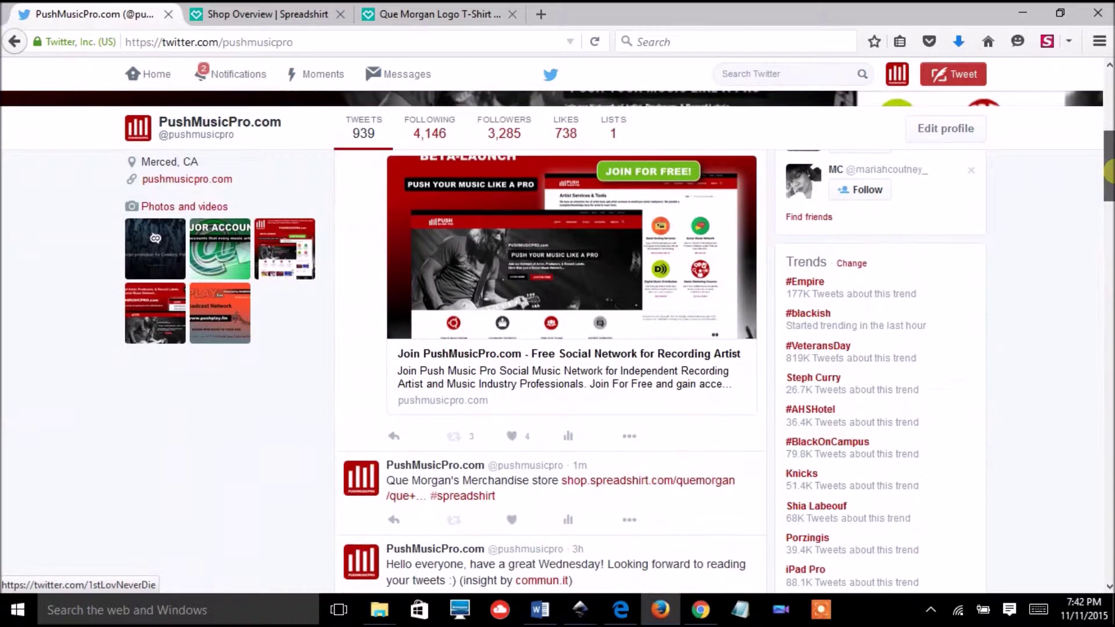
{"action": "scroll", "coordinate": [736, 400], "scroll_direction": "down", "scroll_amount": 3}
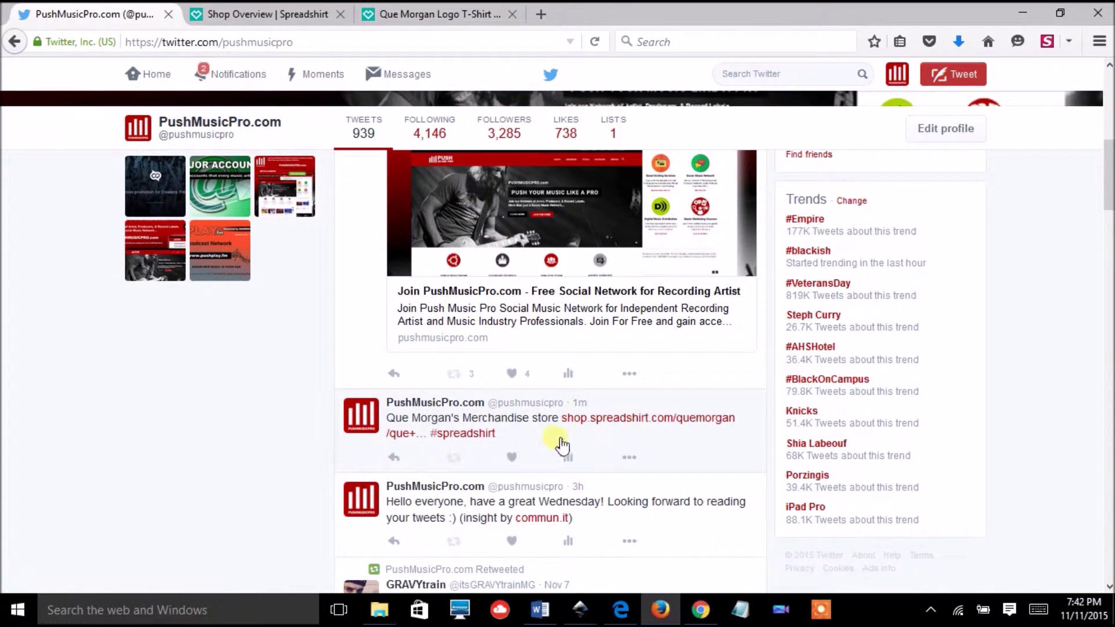
{"action": "left_click", "coordinate": [599, 423]}
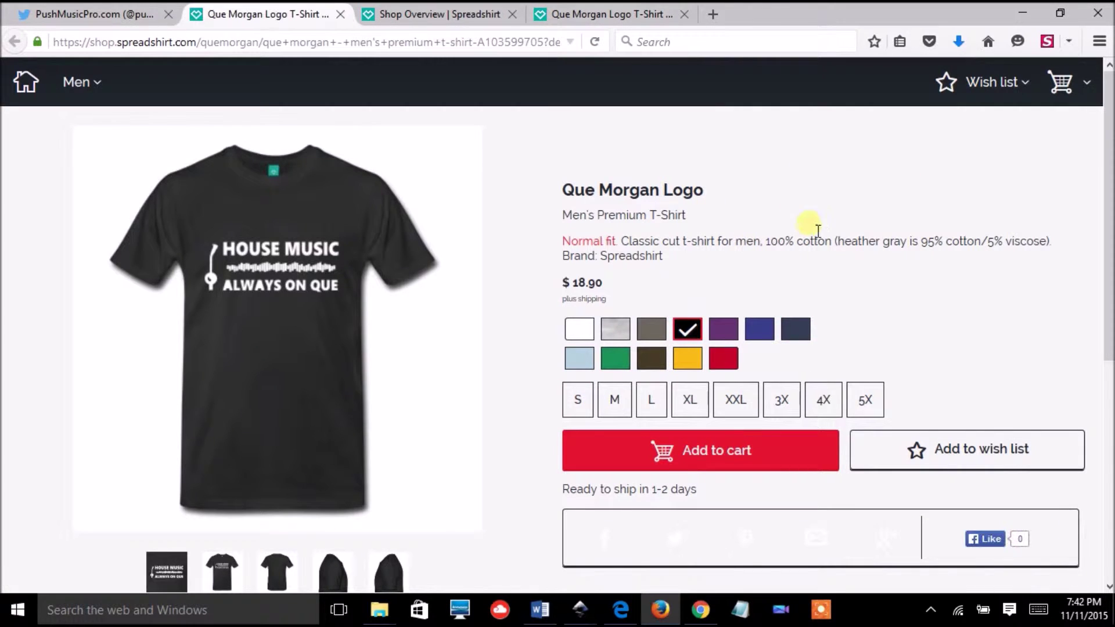
{"action": "left_click", "coordinate": [339, 15]}
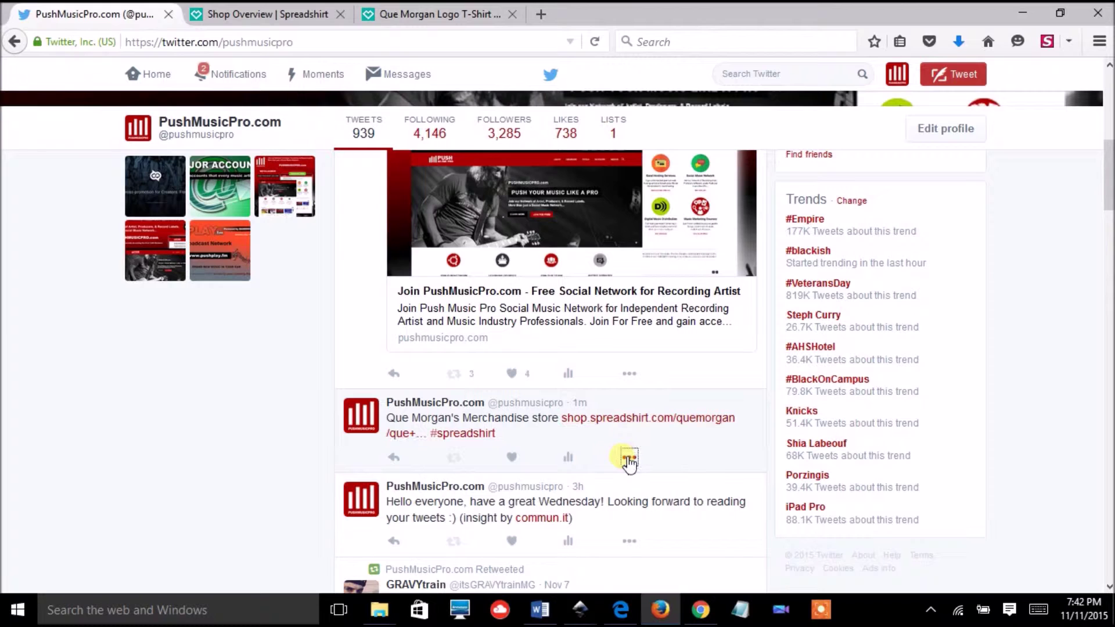
- Delete the merchandise tweet and return to the Que Morgan Logo t-shirt page
{"action": "left_click", "coordinate": [630, 458]}
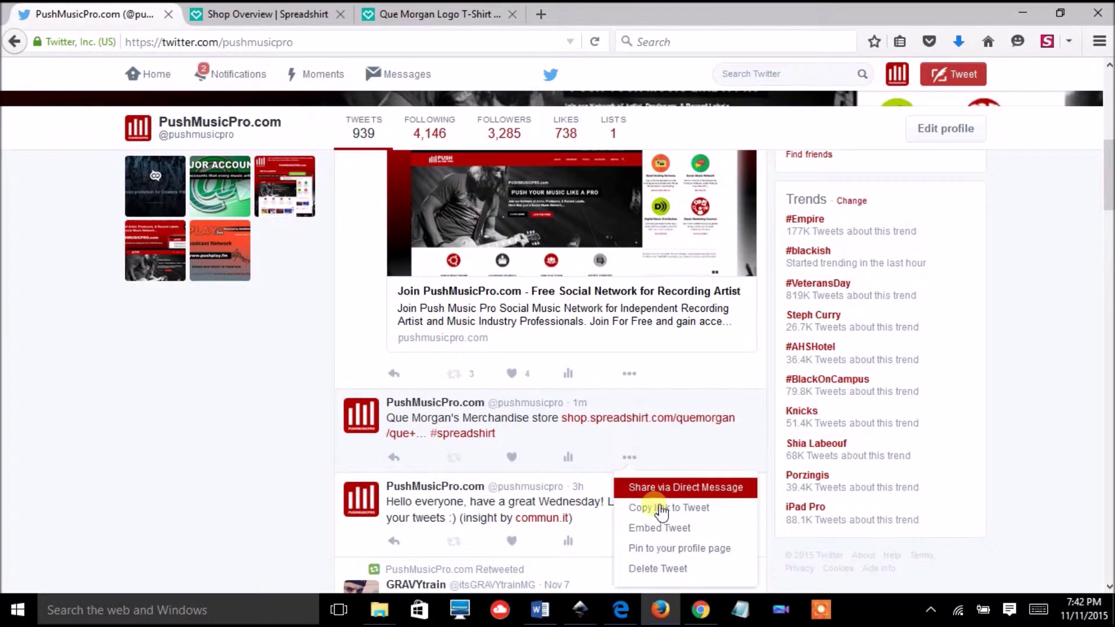
{"action": "left_click", "coordinate": [657, 568]}
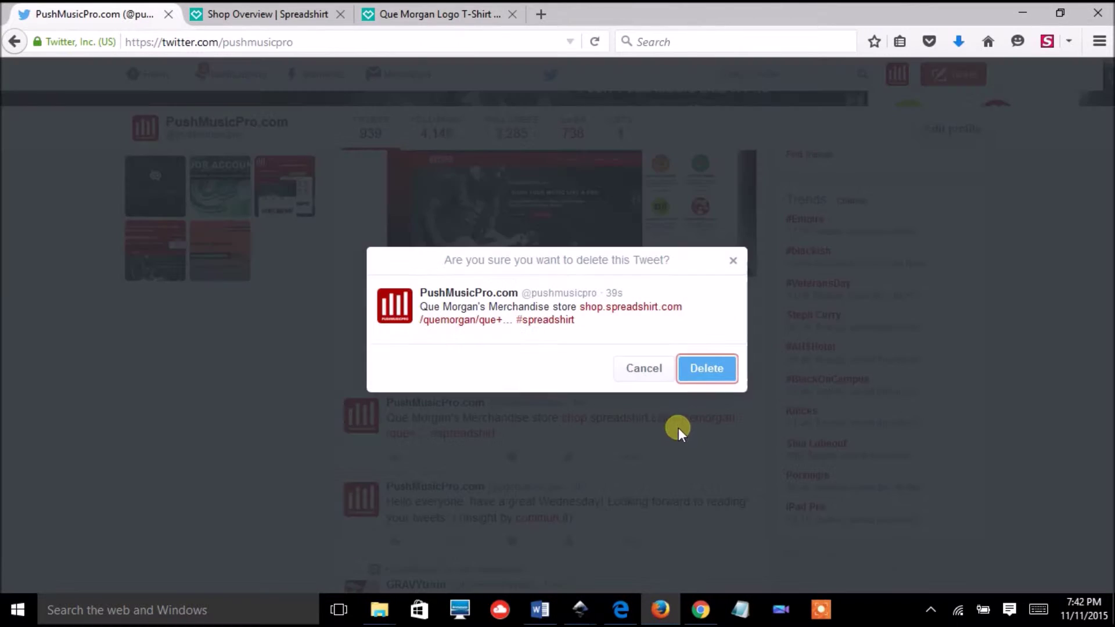
{"action": "left_click", "coordinate": [706, 369]}
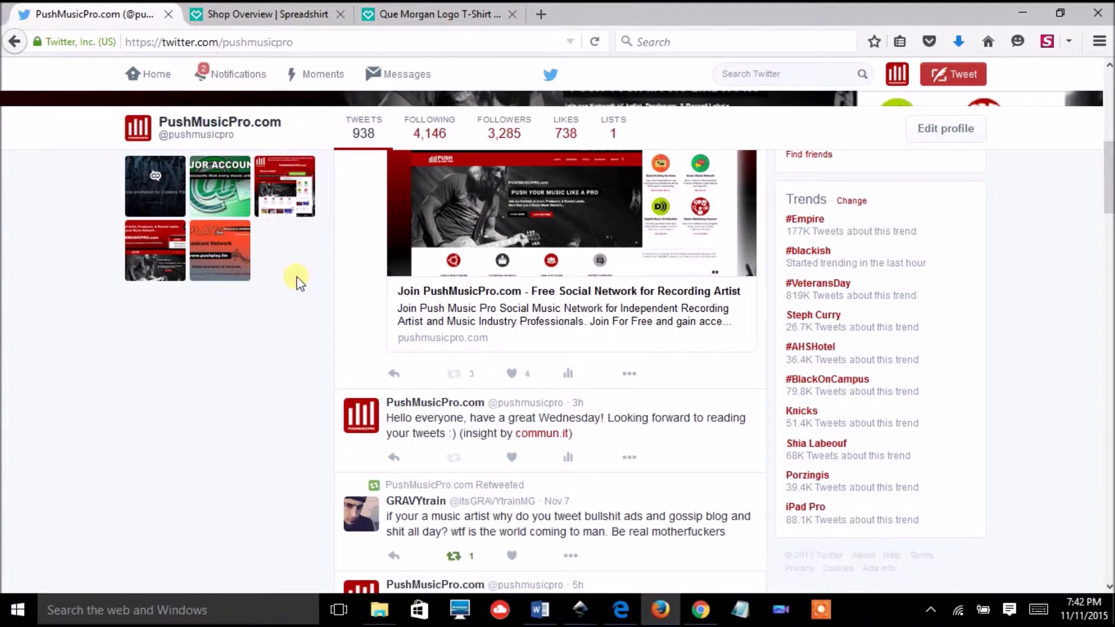
{"action": "left_click", "coordinate": [435, 10]}
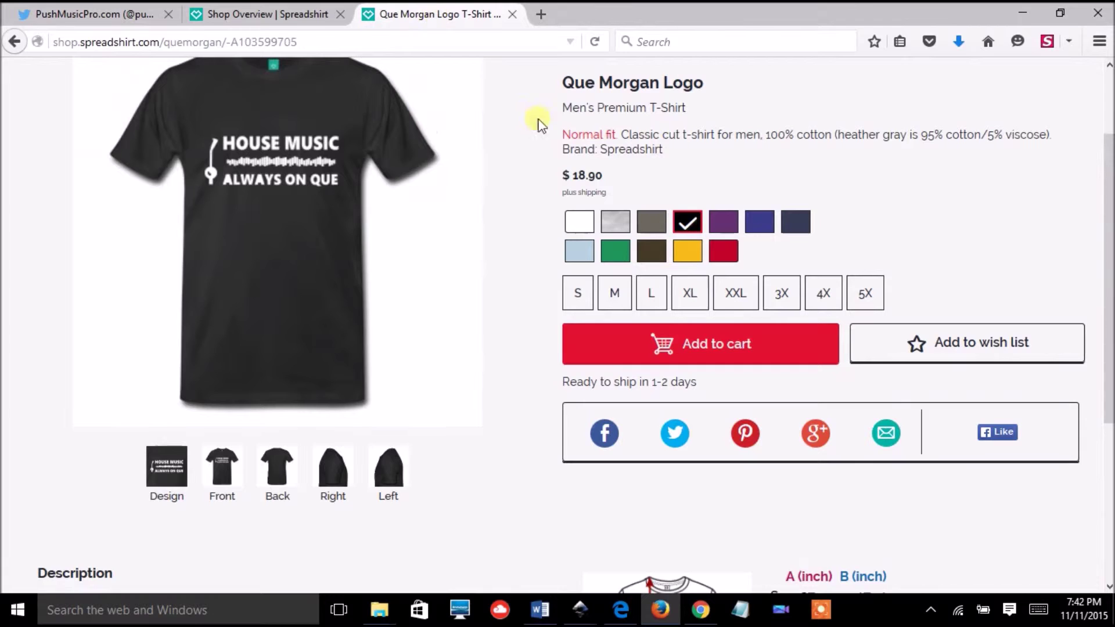
- Dismiss the Pinterest sign-up prompt and restart the Pinterest share from the t-shirt page in Edge
{"action": "left_click", "coordinate": [746, 433]}
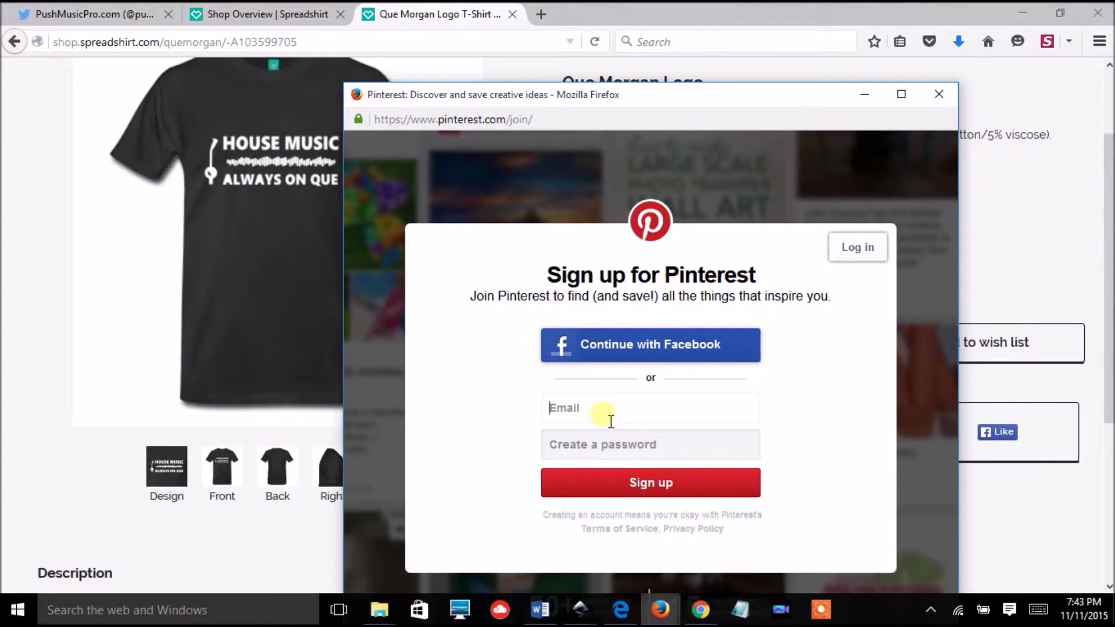
{"action": "left_click", "coordinate": [937, 96]}
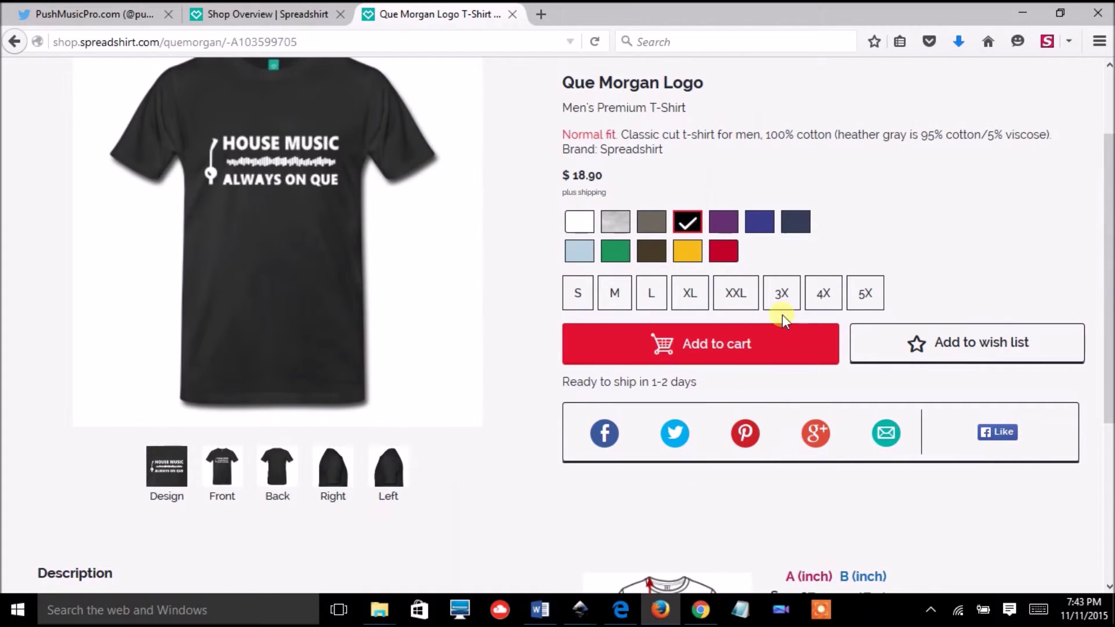
{"action": "left_click", "coordinate": [622, 610]}
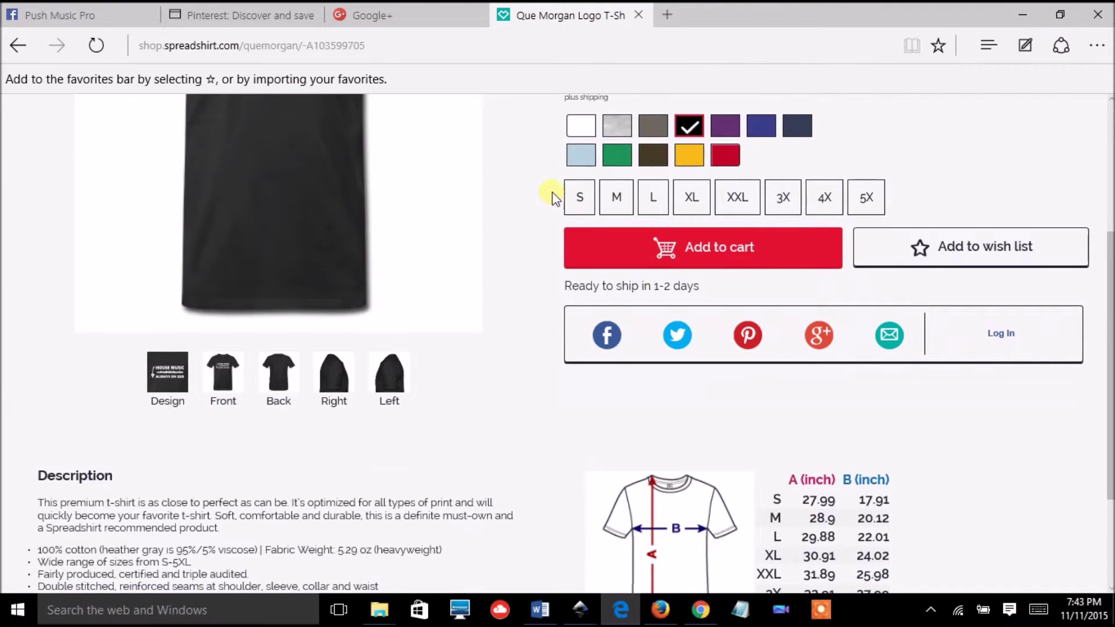
{"action": "left_click", "coordinate": [749, 336]}
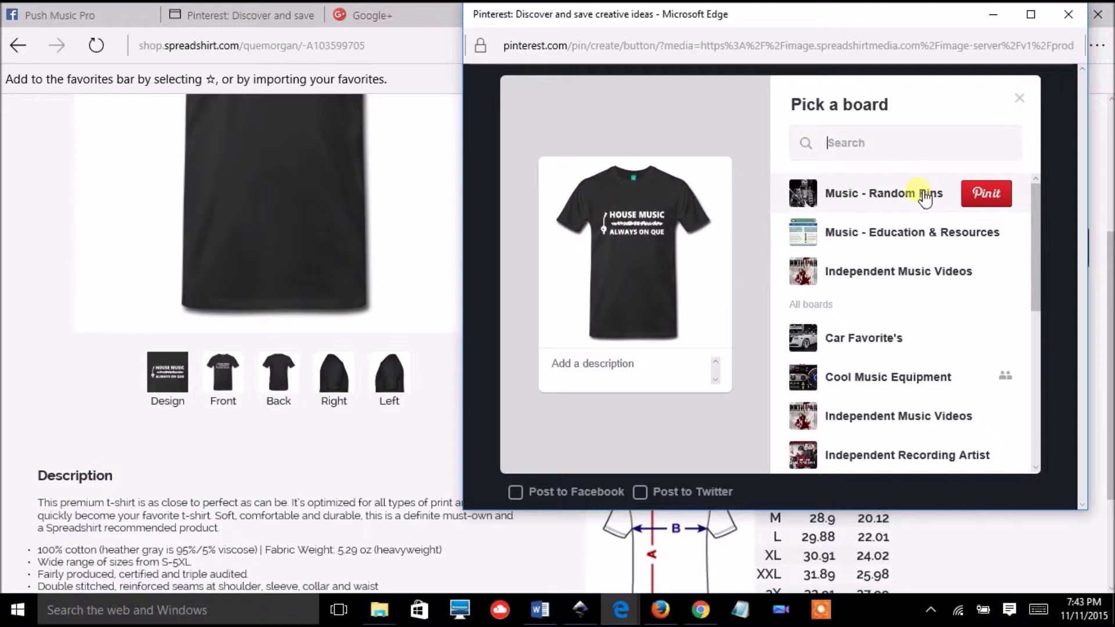
{"action": "left_click_drag", "start_coordinate": [1034, 220], "coordinate": [1046, 288]}
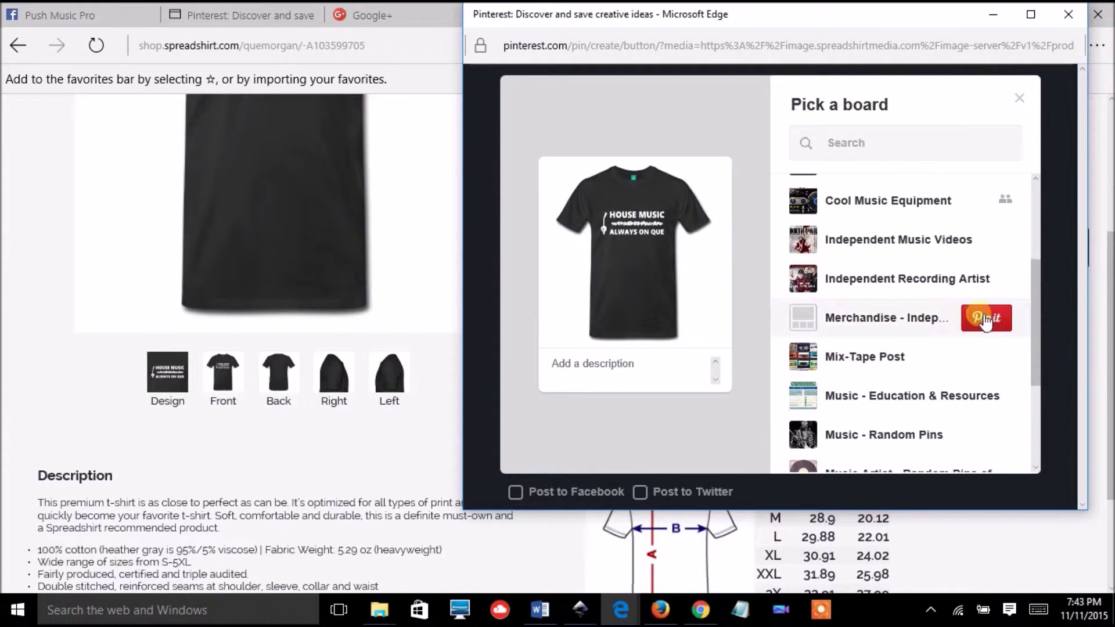
- Reopen the Pin it window and paste the product description into the board search
{"action": "left_click", "coordinate": [894, 321]}
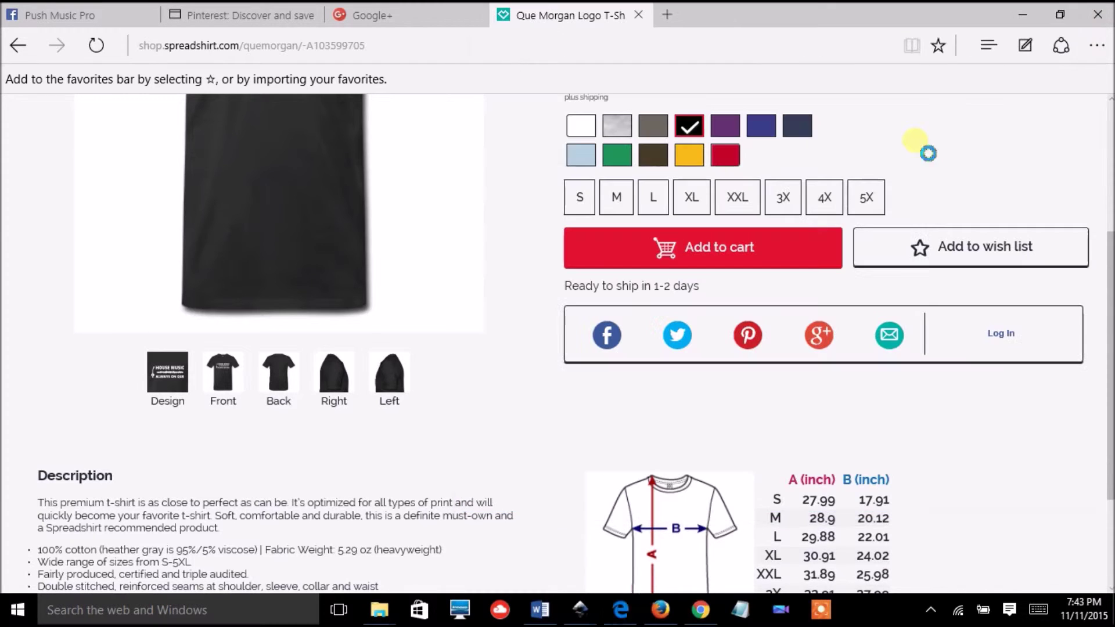
{"action": "left_click", "coordinate": [751, 338]}
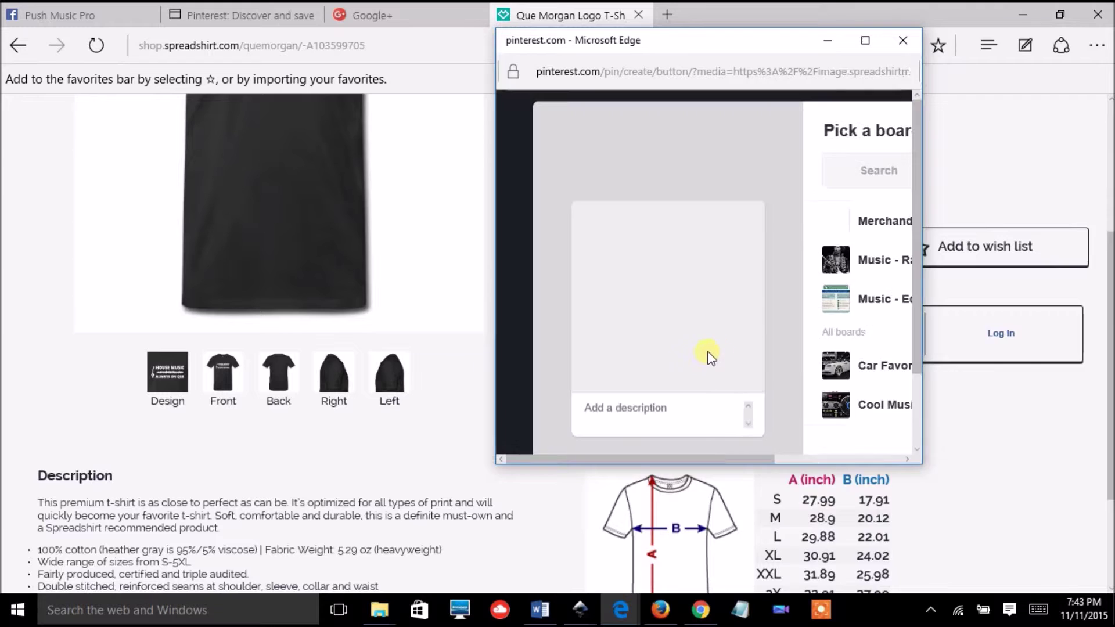
{"action": "key", "text": "ctrl+v"}
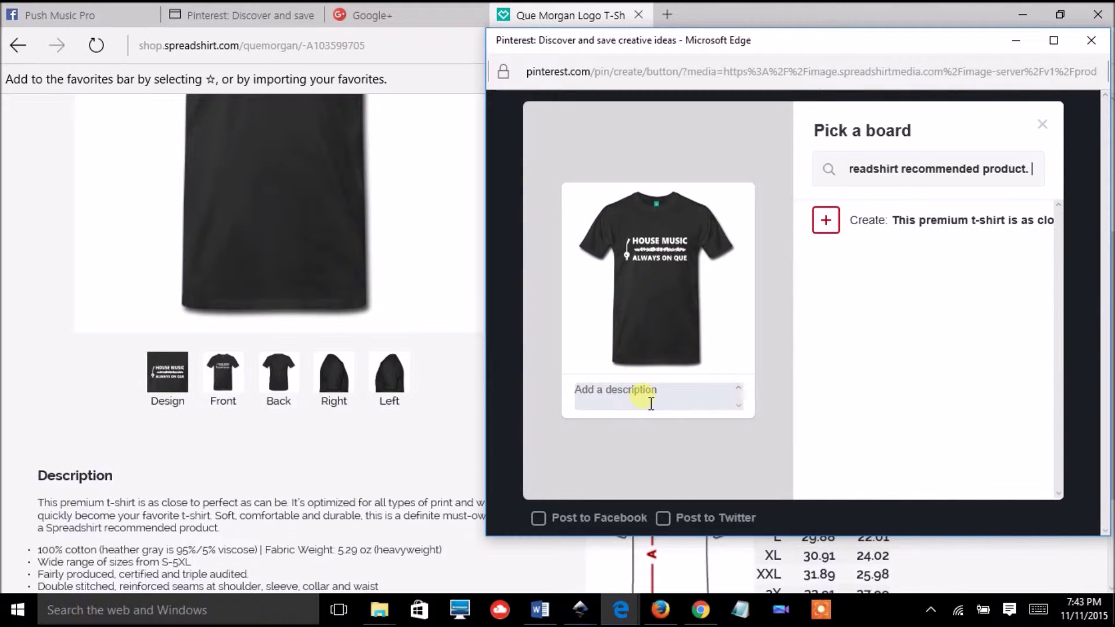
- Paste the product description into the pin description, then select and erase it
{"action": "left_click", "coordinate": [651, 399]}
{"action": "key", "text": "ctrl+v"}
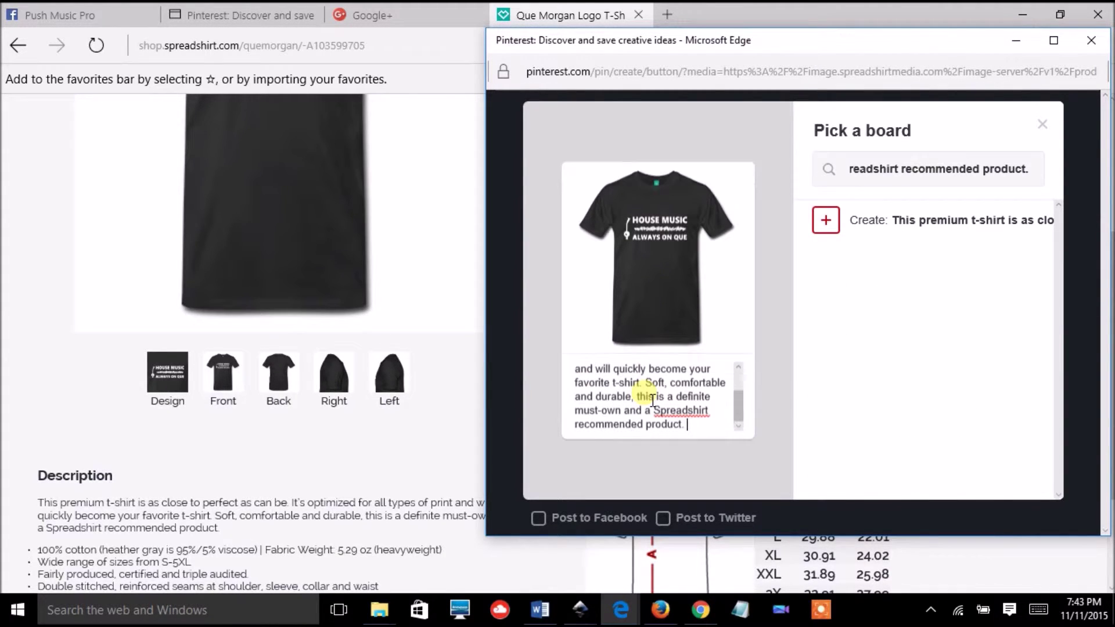
{"action": "left_click_drag", "start_coordinate": [713, 397], "coordinate": [737, 374]}
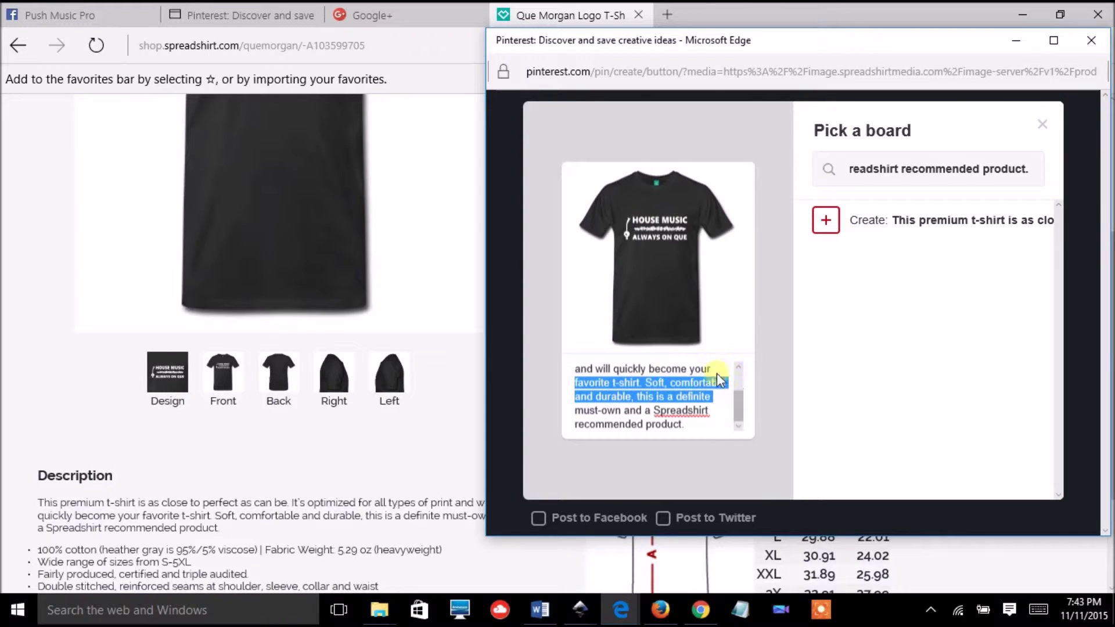
{"action": "left_click_drag", "start_coordinate": [576, 368], "coordinate": [724, 456]}
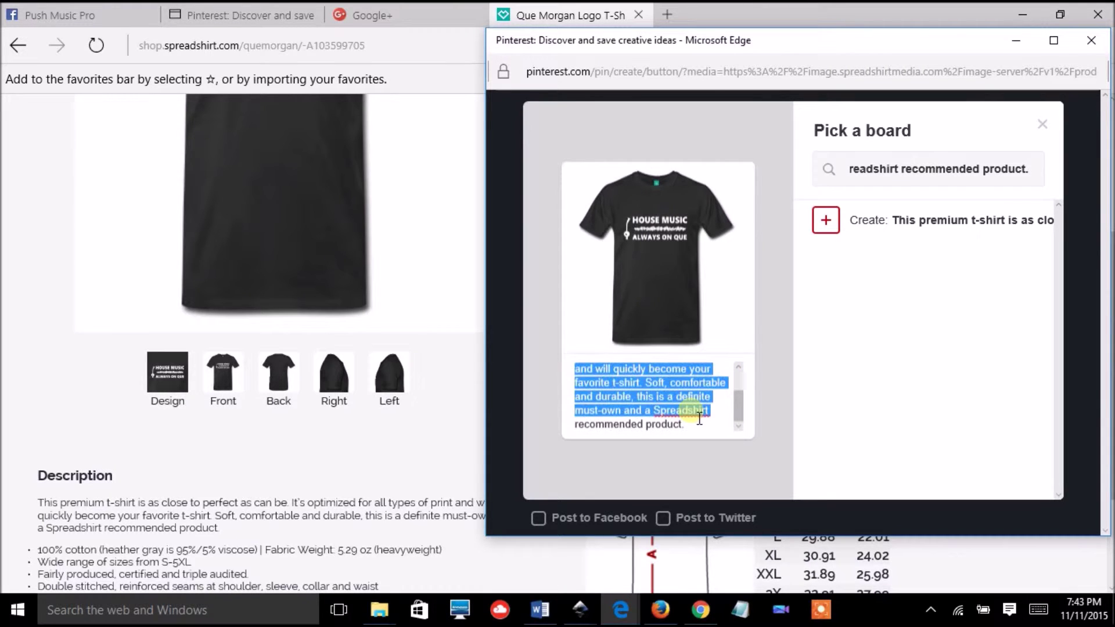
{"action": "key", "text": "BackSpace"}
{"action": "type", "text": "Q"}
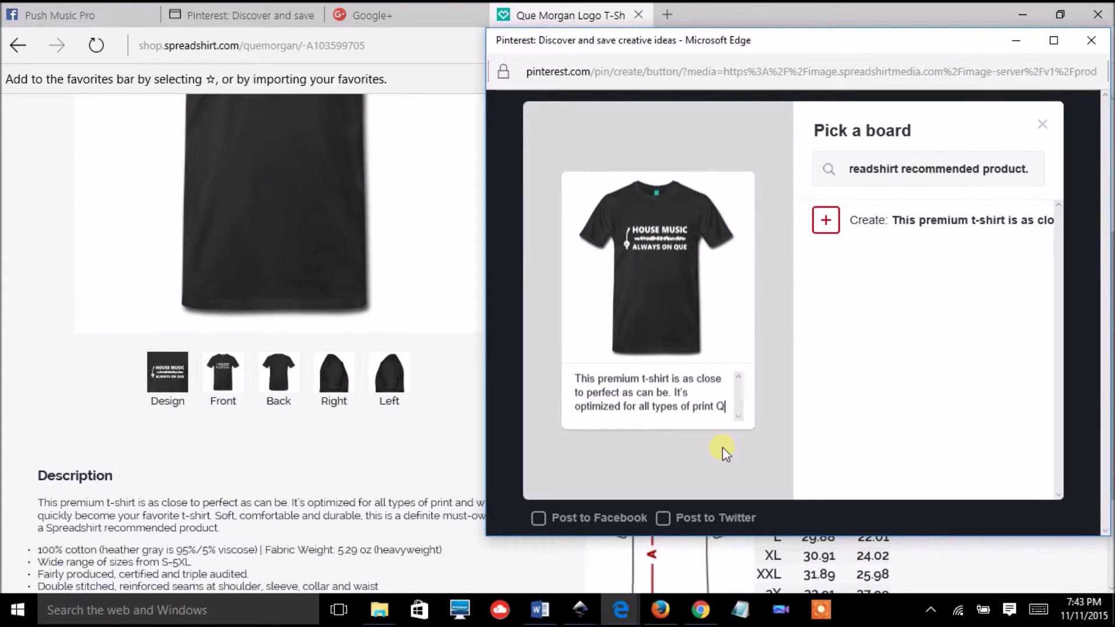
{"action": "key", "text": "BackSpace"}
{"action": "key", "text": "BackSpace"}
{"action": "key", "text": "BackSpace"}
{"action": "key", "text": "BackSpace"}
{"action": "key", "text": "BackSpace"}
{"action": "key", "text": "BackSpace"}
{"action": "key", "text": "BackSpace"}
{"action": "key", "text": "BackSpace"}
{"action": "key", "text": "BackSpace"}
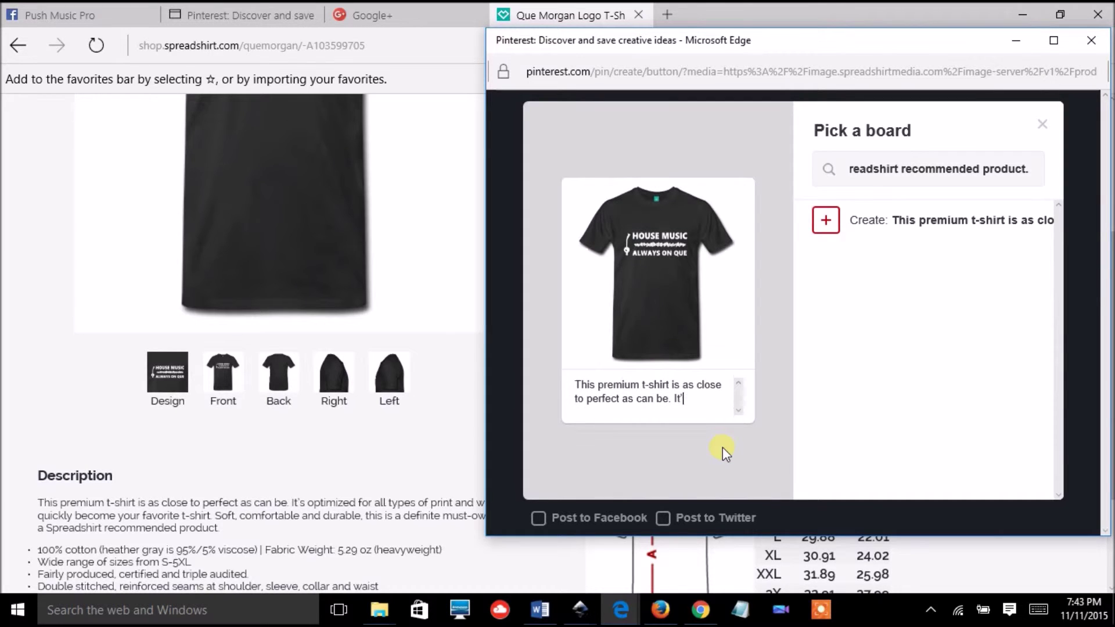
{"action": "key", "text": "BackSpace"}
{"action": "key", "text": "BackSpace"}
{"action": "key", "text": "BackSpace"}
{"action": "key", "text": "BackSpace"}
{"action": "key", "text": "BackSpace"}
{"action": "key", "text": "BackSpace"}
{"action": "key", "text": "BackSpace"}
{"action": "key", "text": "BackSpace"}
{"action": "key", "text": "BackSpace"}
{"action": "key", "text": "BackSpace"}
{"action": "key", "text": "BackSpace"}
{"action": "key", "text": "BackSpace"}
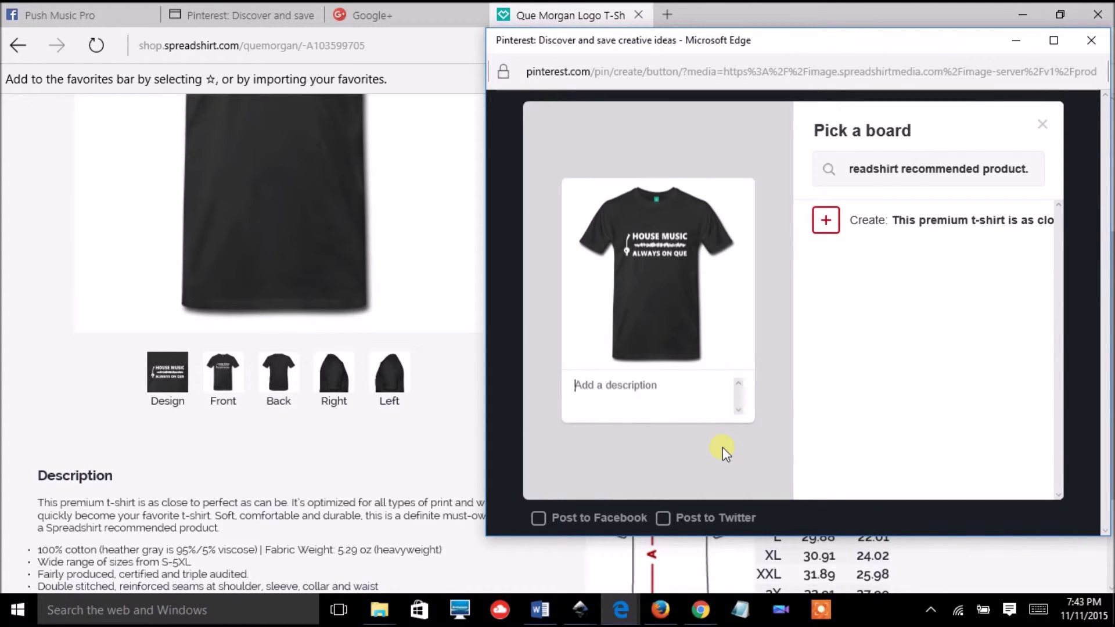
{"action": "type", "text": "Q"}
{"action": "type", "text": "ue"}
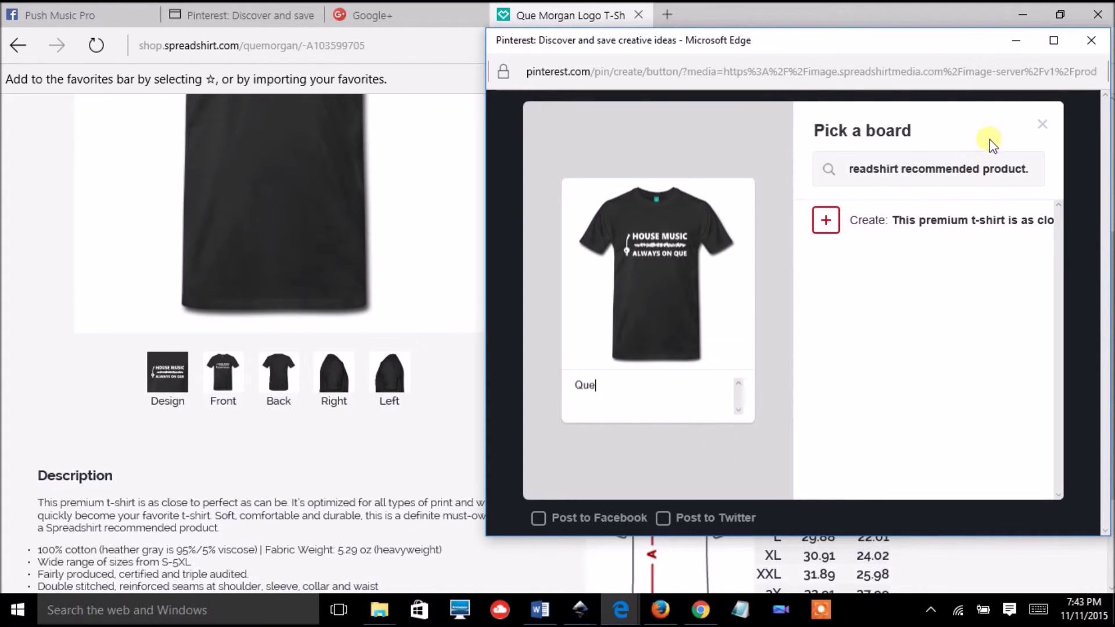
- Restart the pin window and paste the product description into the pin description
{"action": "left_click", "coordinate": [1050, 128]}
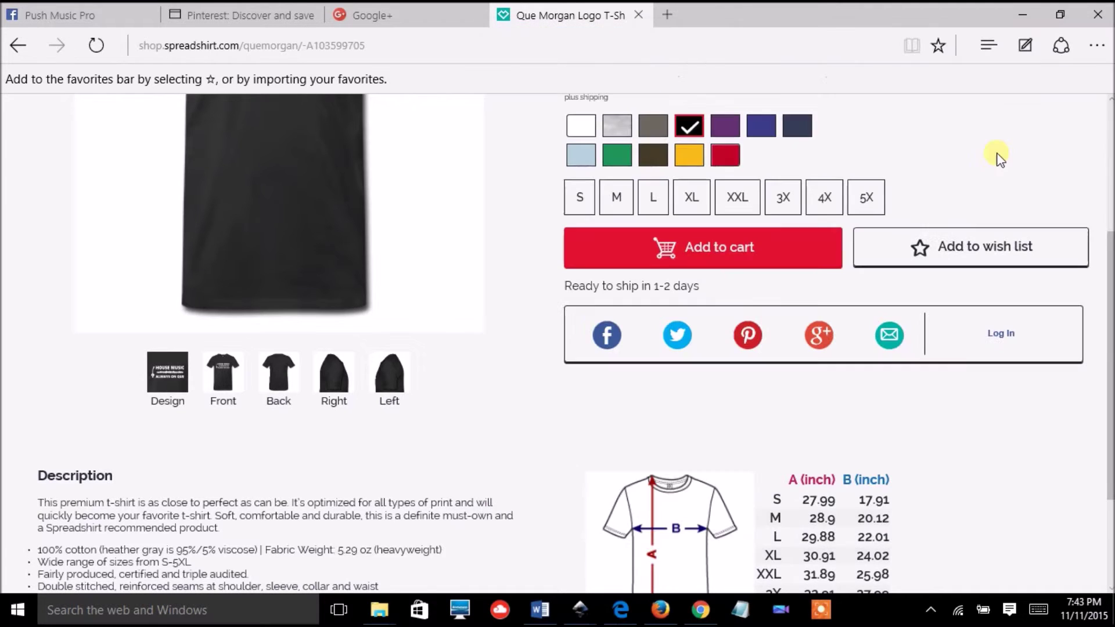
{"action": "left_click", "coordinate": [752, 340]}
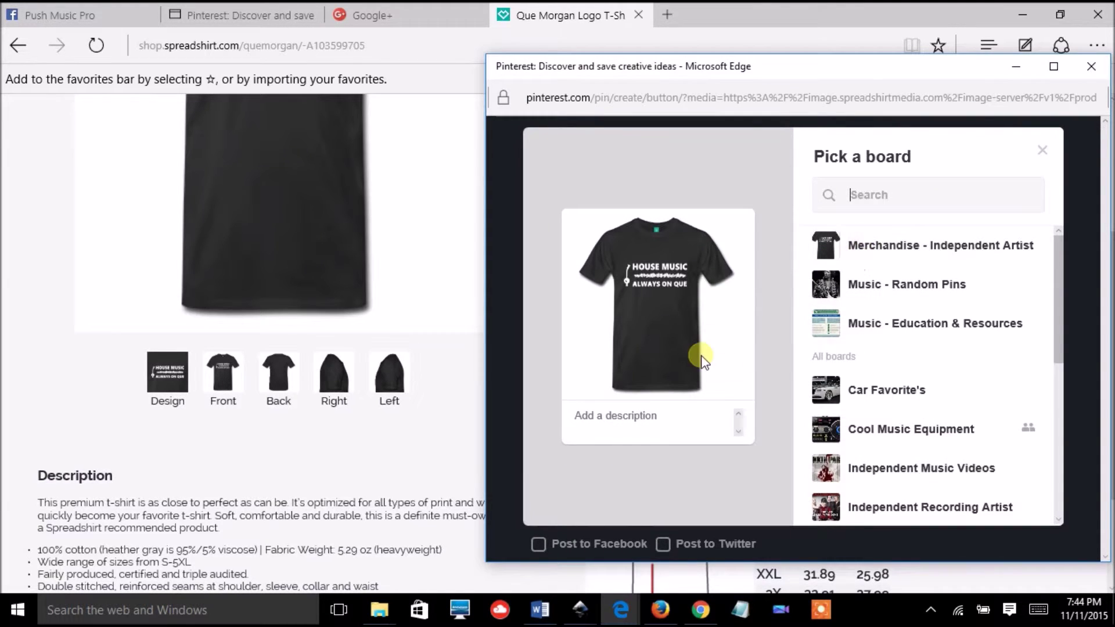
{"action": "left_click", "coordinate": [645, 415]}
{"action": "key", "text": "ctrl+v"}
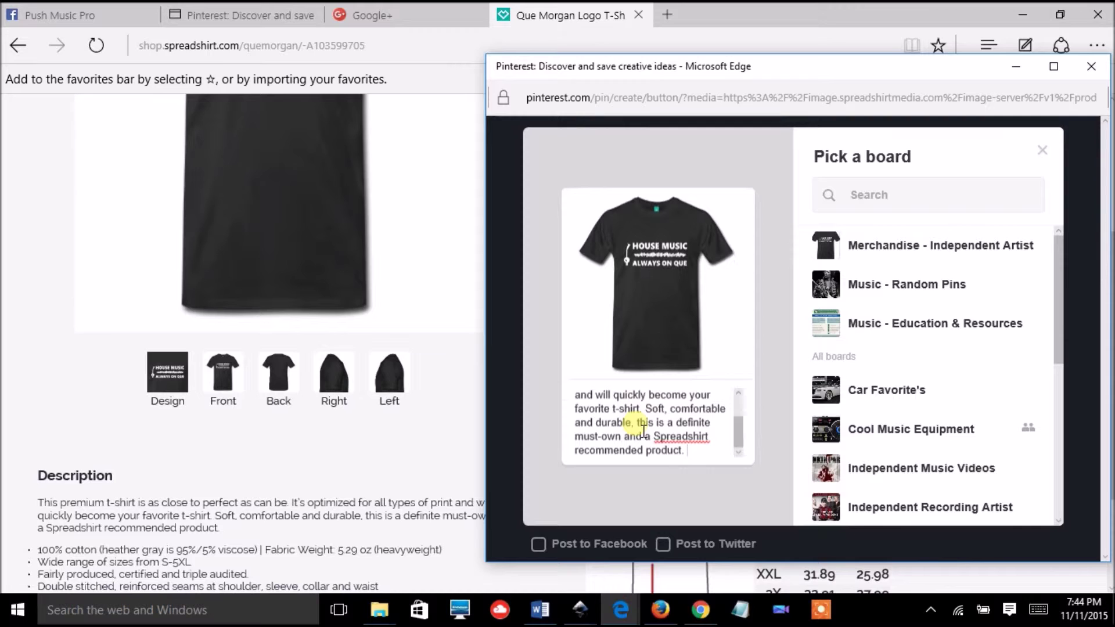
{"action": "left_click_drag", "start_coordinate": [737, 431], "coordinate": [737, 397]}
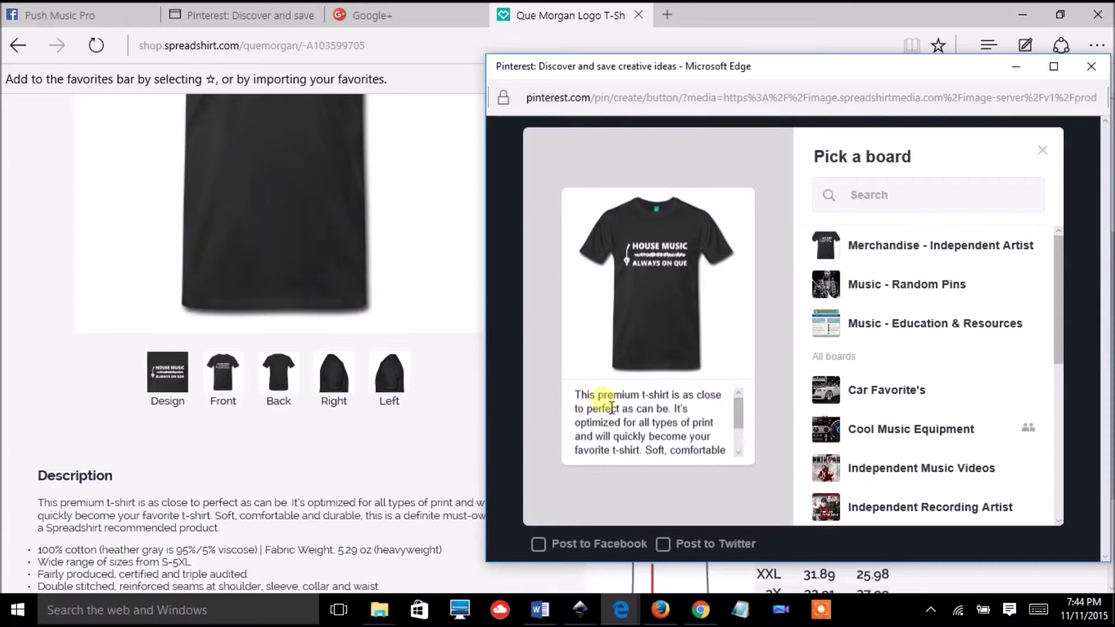
- Insert 'Que Morgan' after 'This' and pin to Merchandise - Independent Artist
{"action": "left_click", "coordinate": [578, 386]}
{"action": "left_click", "coordinate": [580, 398]}
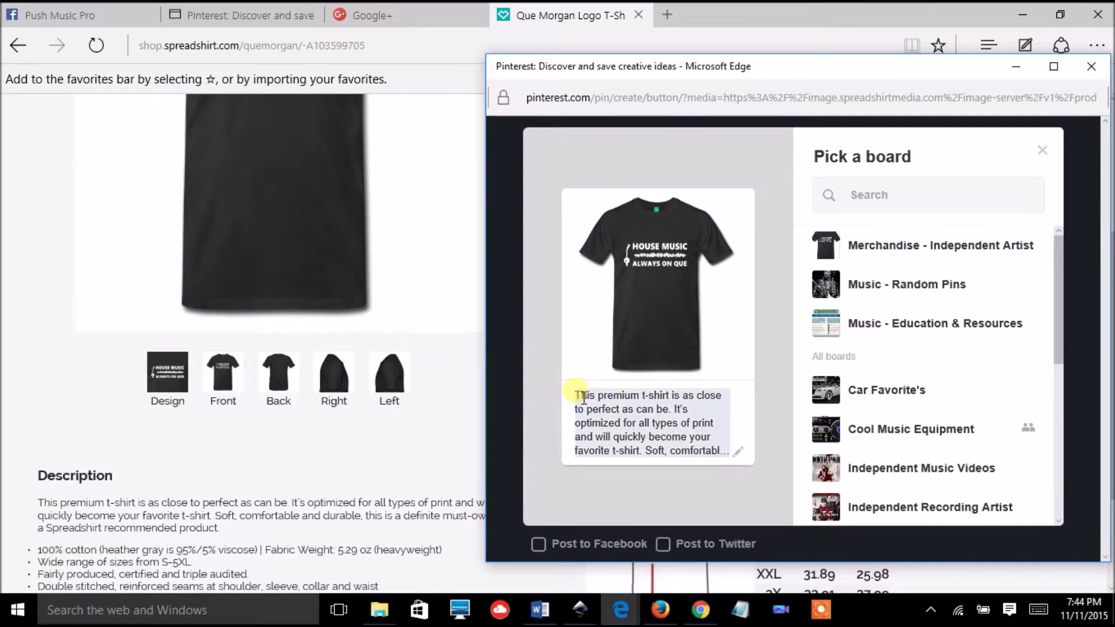
{"action": "left_click", "coordinate": [581, 397]}
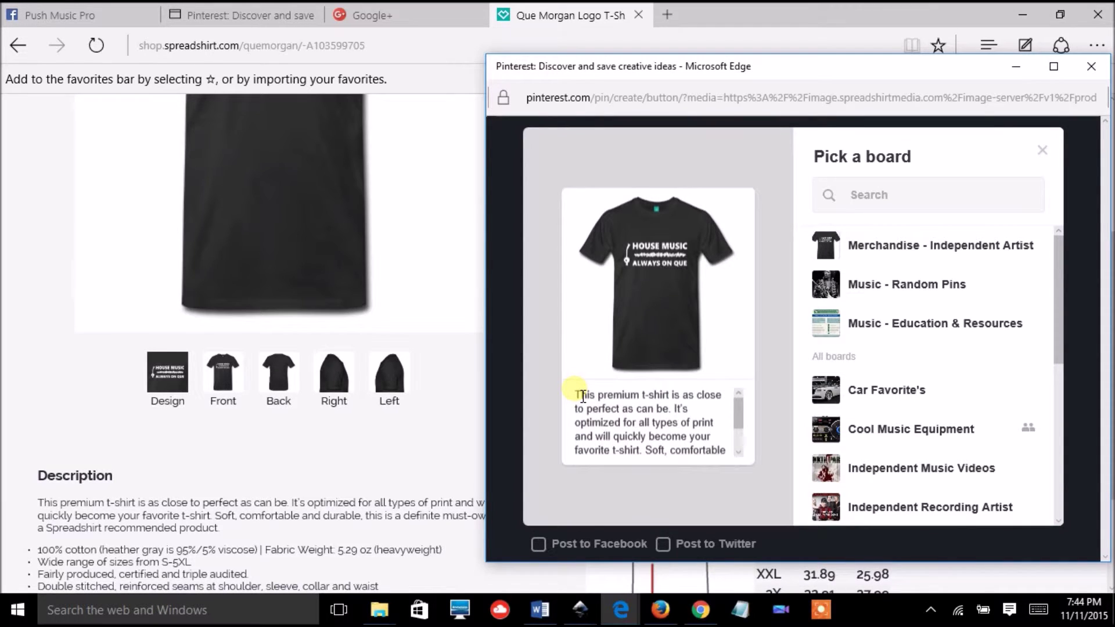
{"action": "type", "text": "Q"}
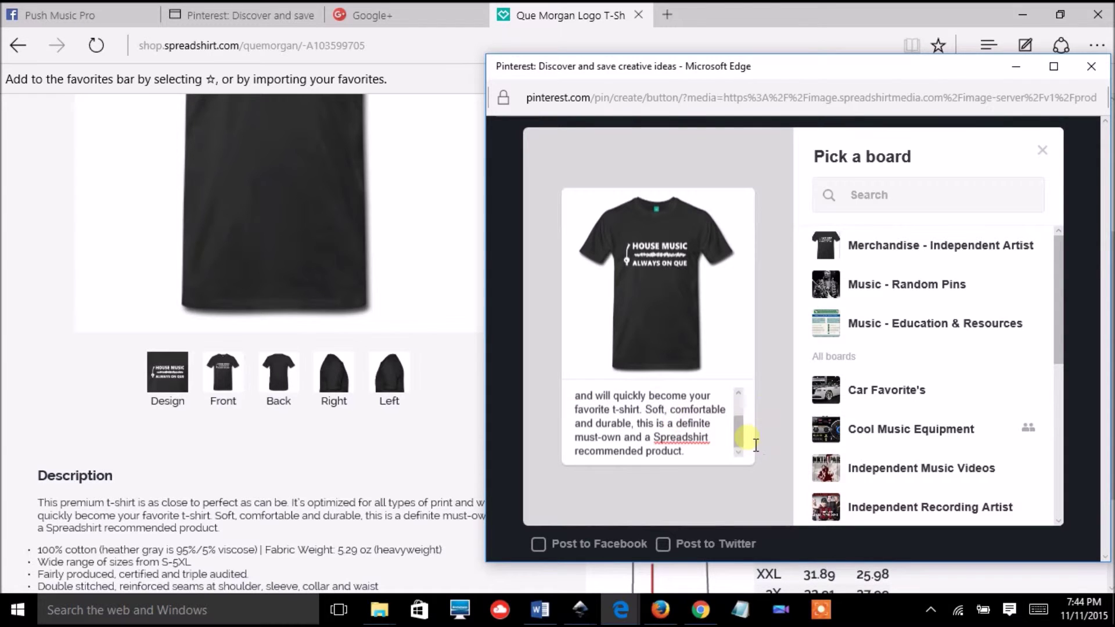
{"action": "left_click_drag", "start_coordinate": [738, 435], "coordinate": [735, 396]}
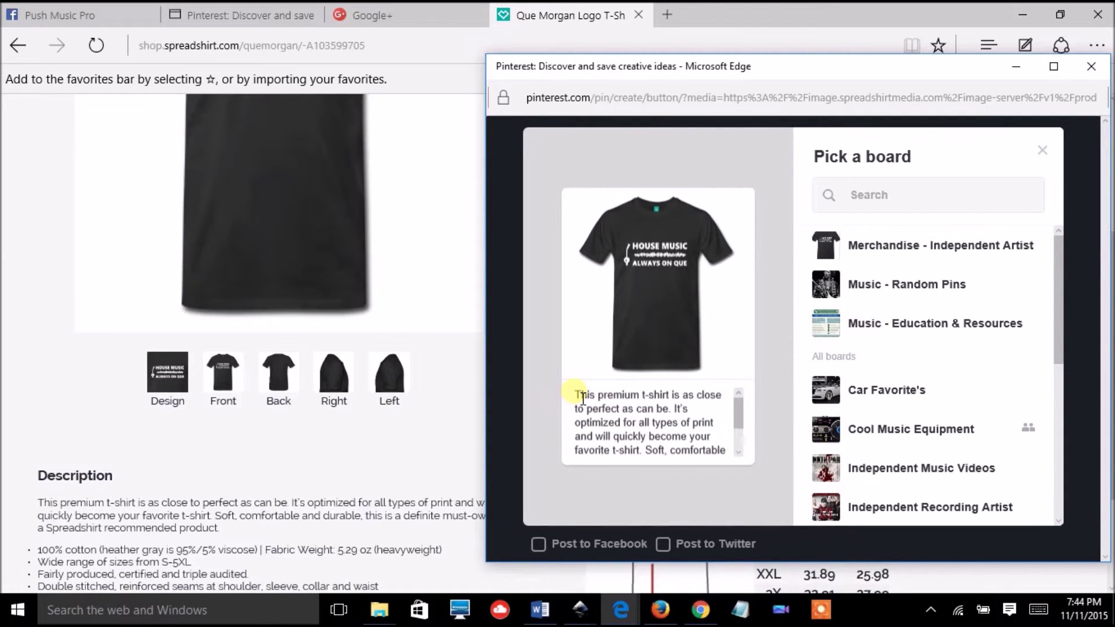
{"action": "left_click_drag", "start_coordinate": [575, 396], "coordinate": [598, 398]}
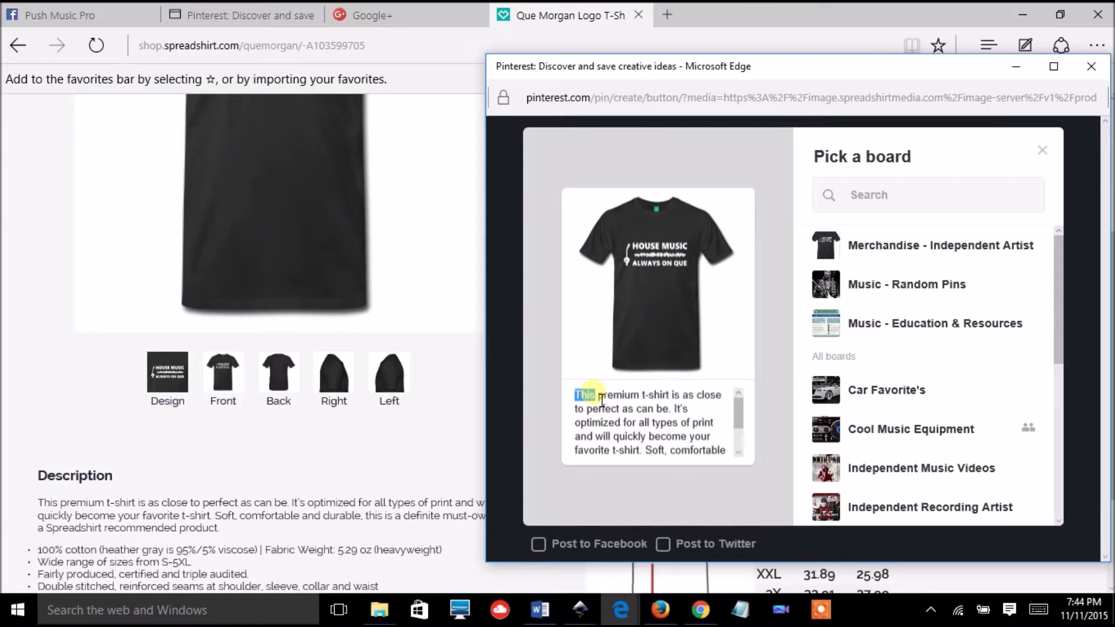
{"action": "left_click", "coordinate": [595, 395]}
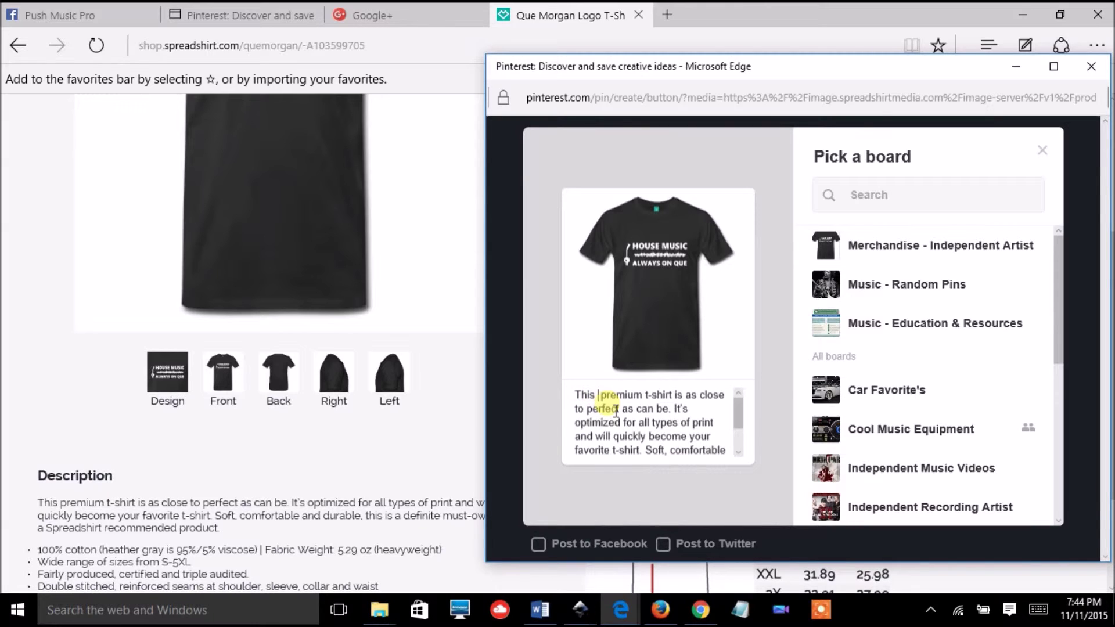
{"action": "type", "text": "Q"}
{"action": "type", "text": "ue Mo"}
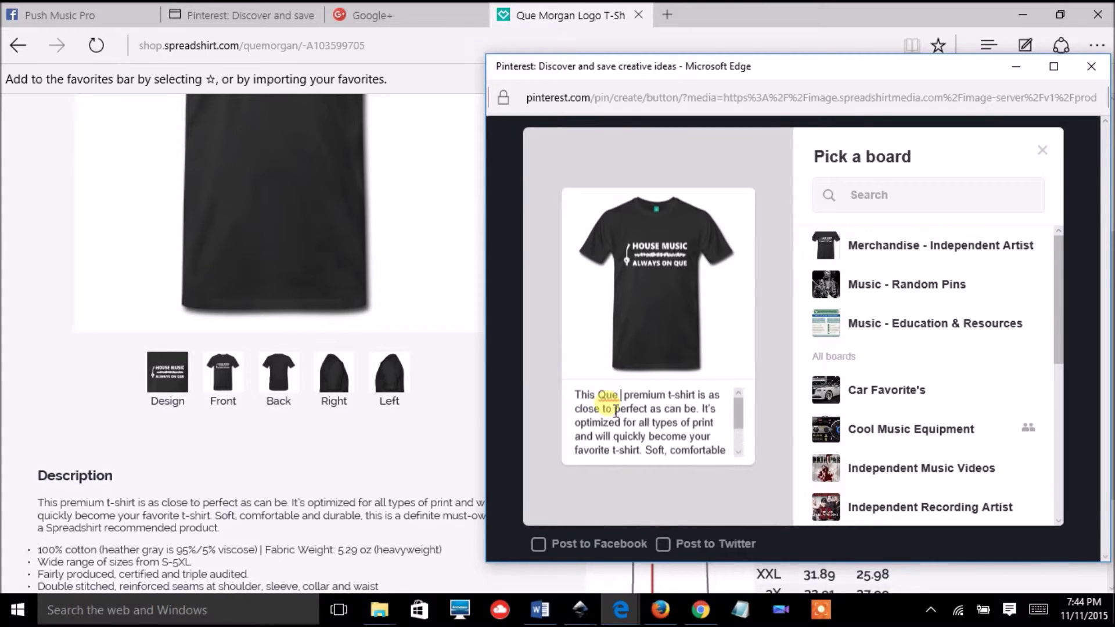
{"action": "type", "text": "rgan"}
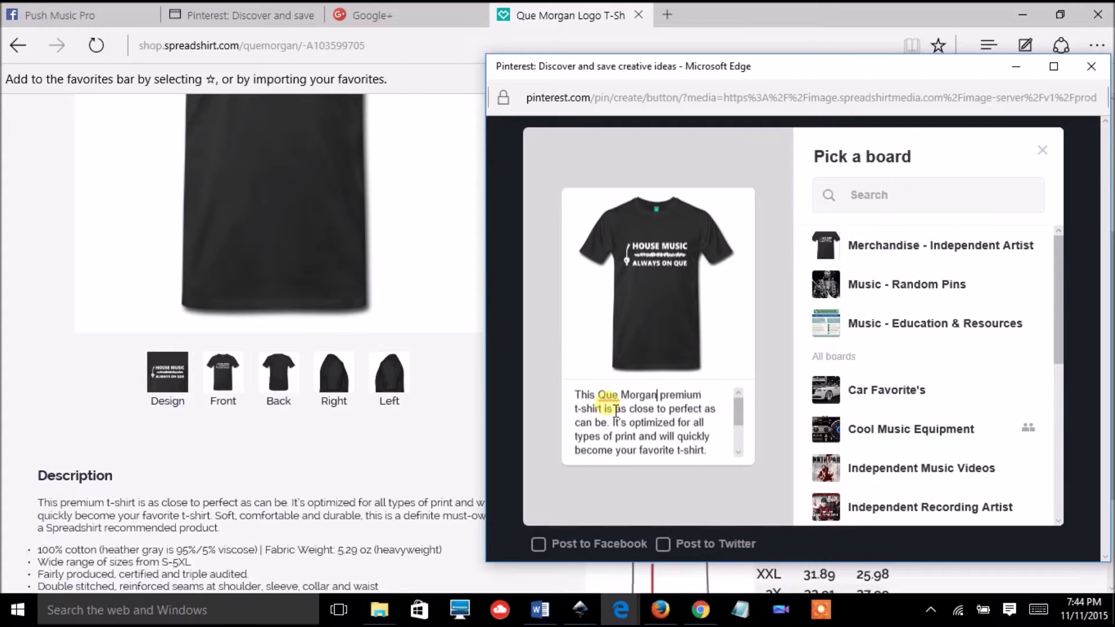
{"action": "mouse_move", "coordinate": [924, 246]}
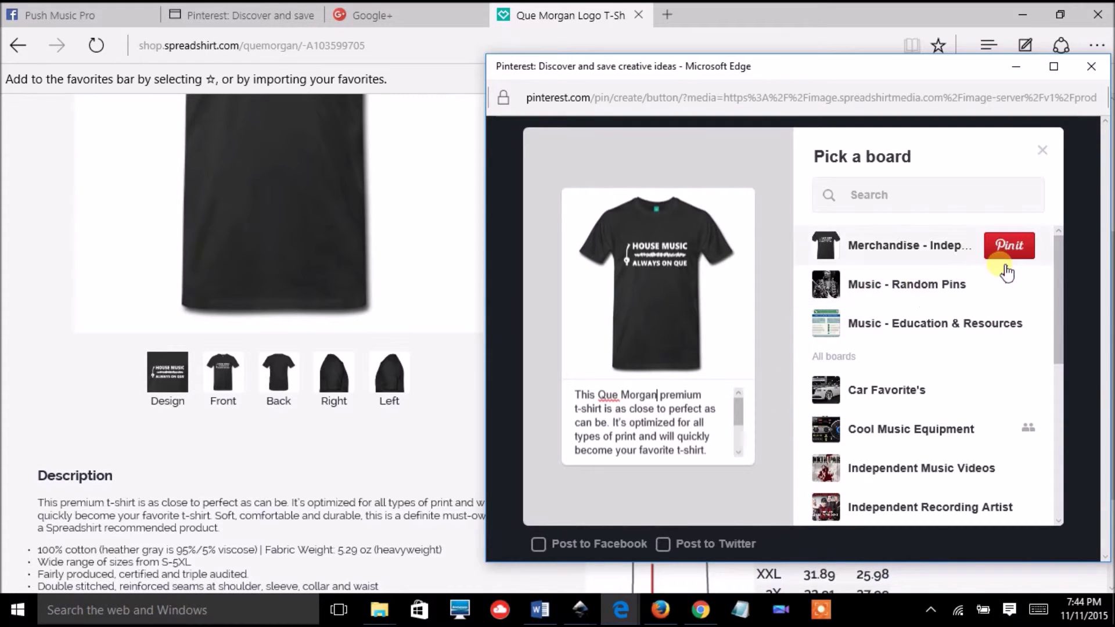
{"action": "left_click", "coordinate": [1009, 246]}
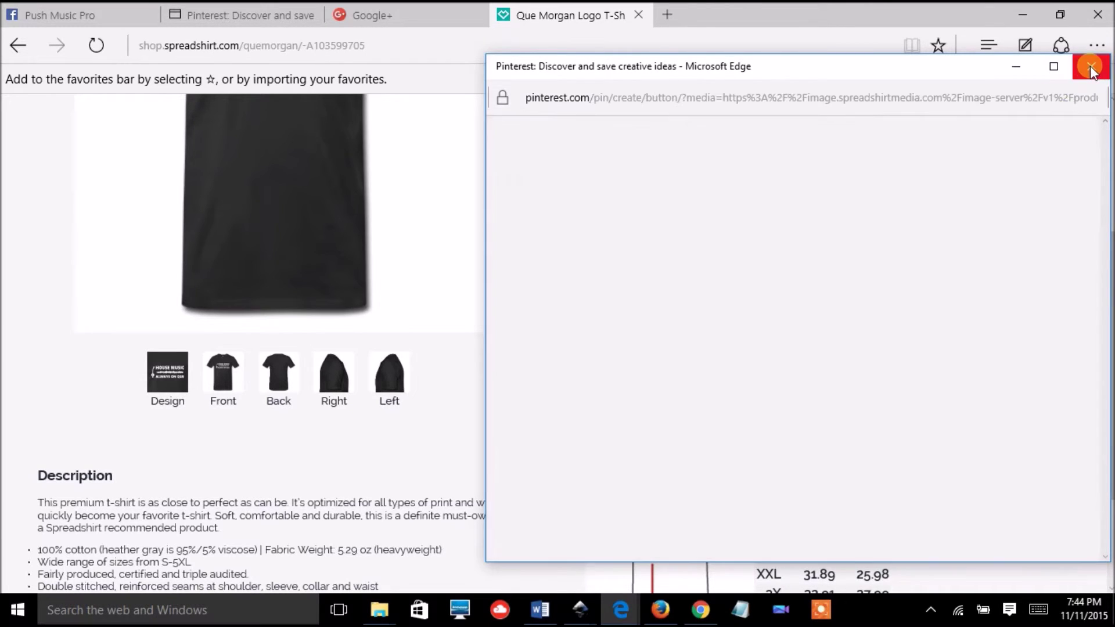
{"action": "left_click", "coordinate": [1091, 66]}
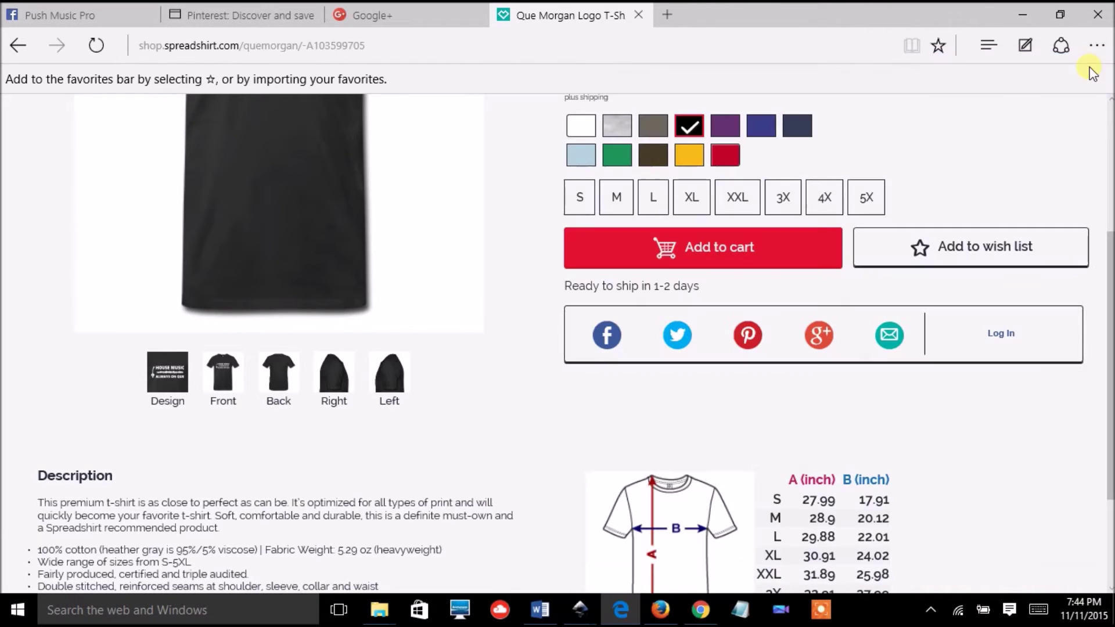
- On the Pinterest profile, list the Pins and open the new Que Morgan Logo pin
{"action": "left_click", "coordinate": [401, 15]}
{"action": "left_click", "coordinate": [219, 15]}
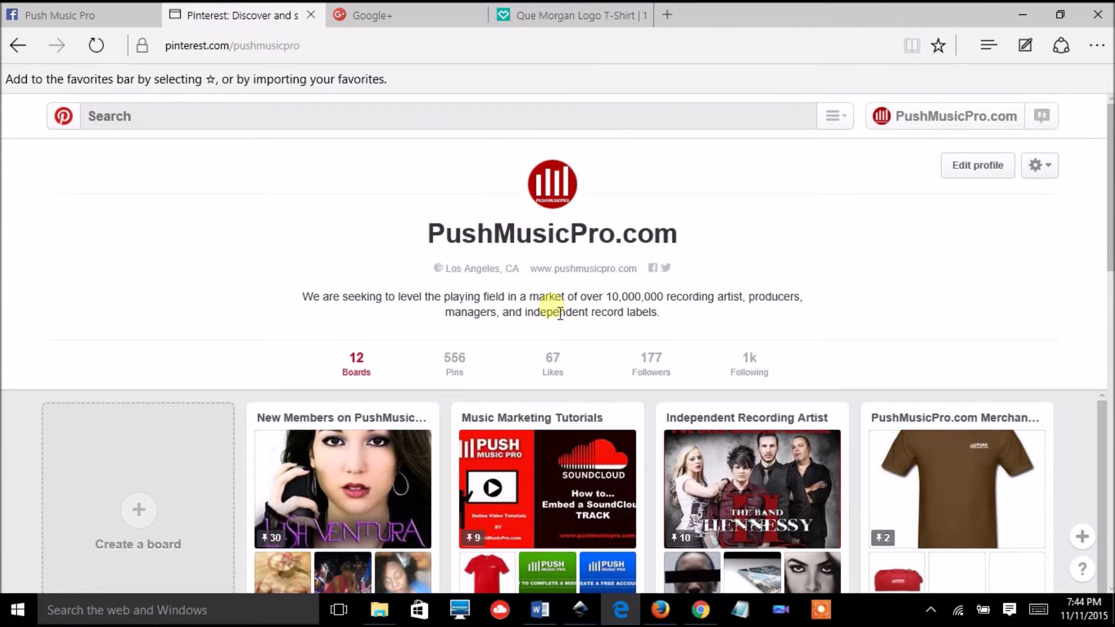
{"action": "left_click", "coordinate": [457, 366]}
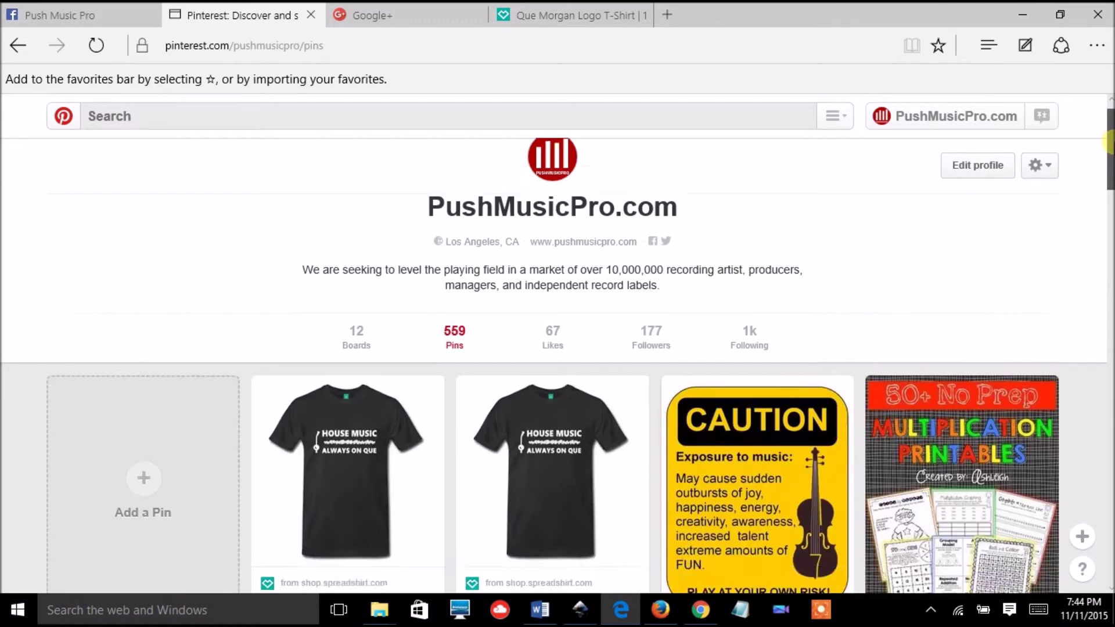
{"action": "scroll", "coordinate": [1070, 212], "scroll_direction": "down", "scroll_amount": 3}
{"action": "scroll", "coordinate": [1069, 212], "scroll_direction": "up", "scroll_amount": 1}
{"action": "scroll", "coordinate": [1070, 212], "scroll_direction": "down", "scroll_amount": 1}
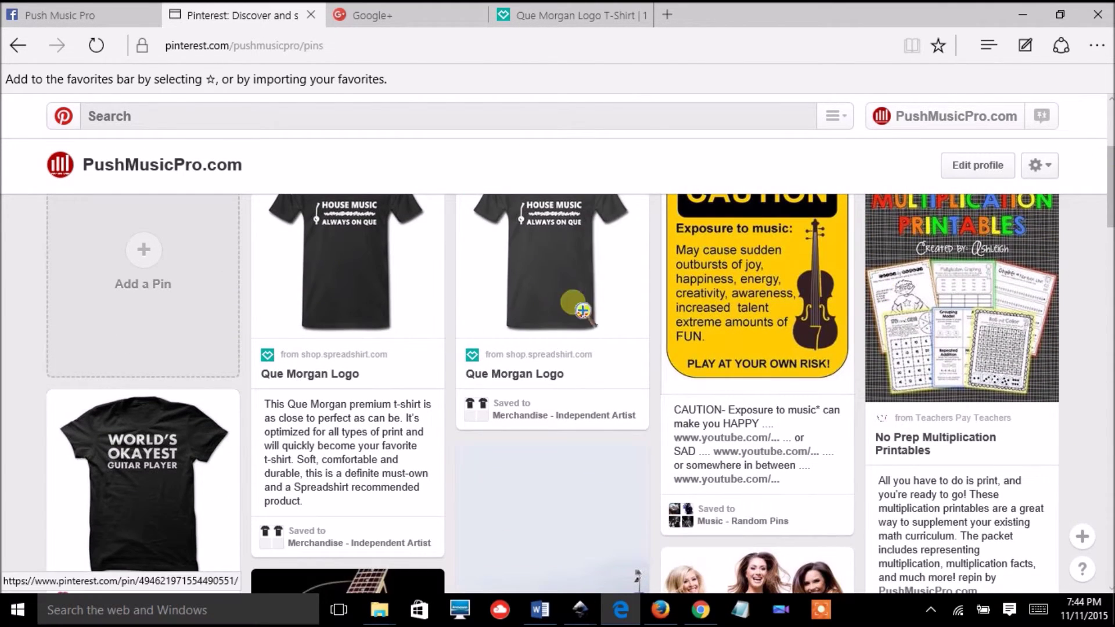
{"action": "left_click", "coordinate": [371, 265]}
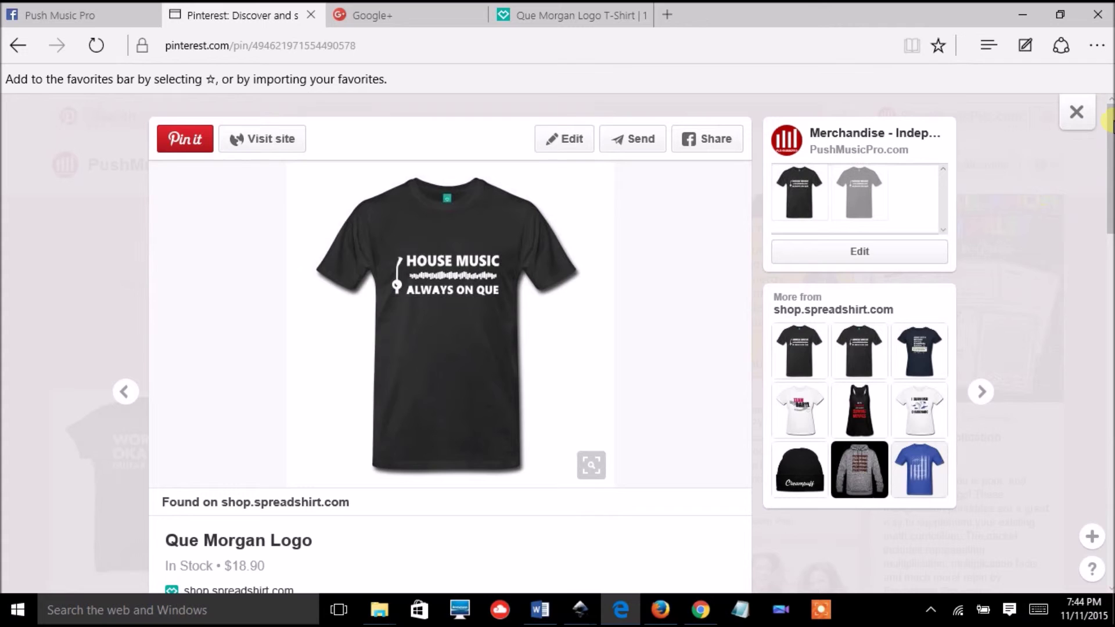
{"action": "scroll", "coordinate": [1054, 227], "scroll_direction": "down", "scroll_amount": 2}
{"action": "scroll", "coordinate": [1108, 150], "scroll_direction": "up", "scroll_amount": 2}
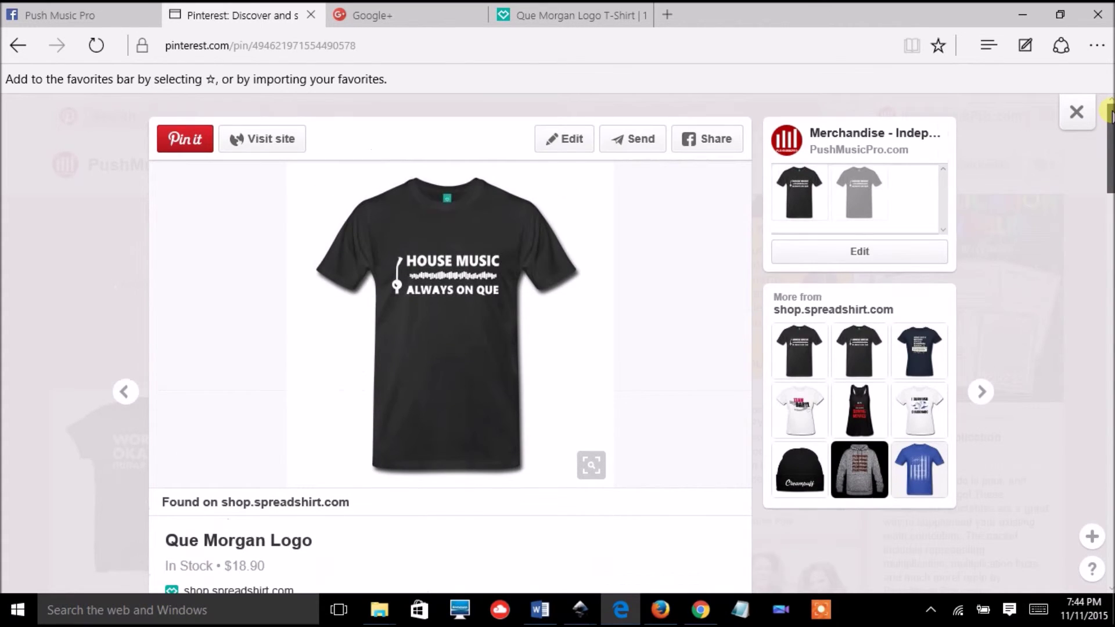
{"action": "scroll", "coordinate": [1108, 117], "scroll_direction": "down", "scroll_amount": 1}
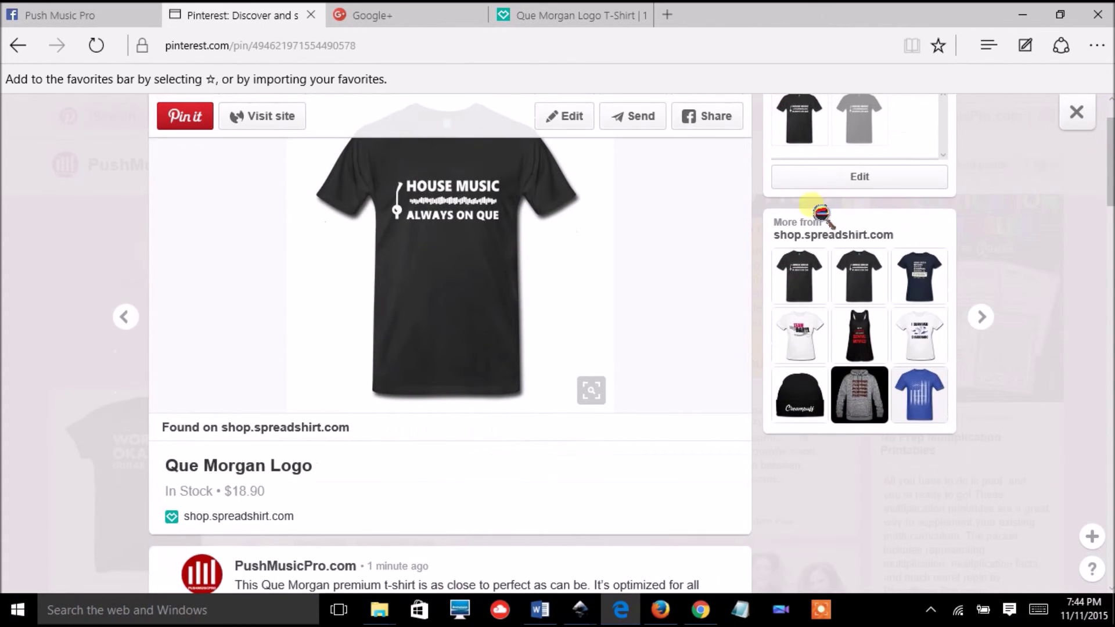
- Follow the pin's t-shirt image to its Spreadshirt product page, then return to the pin
{"action": "left_click", "coordinate": [495, 242]}
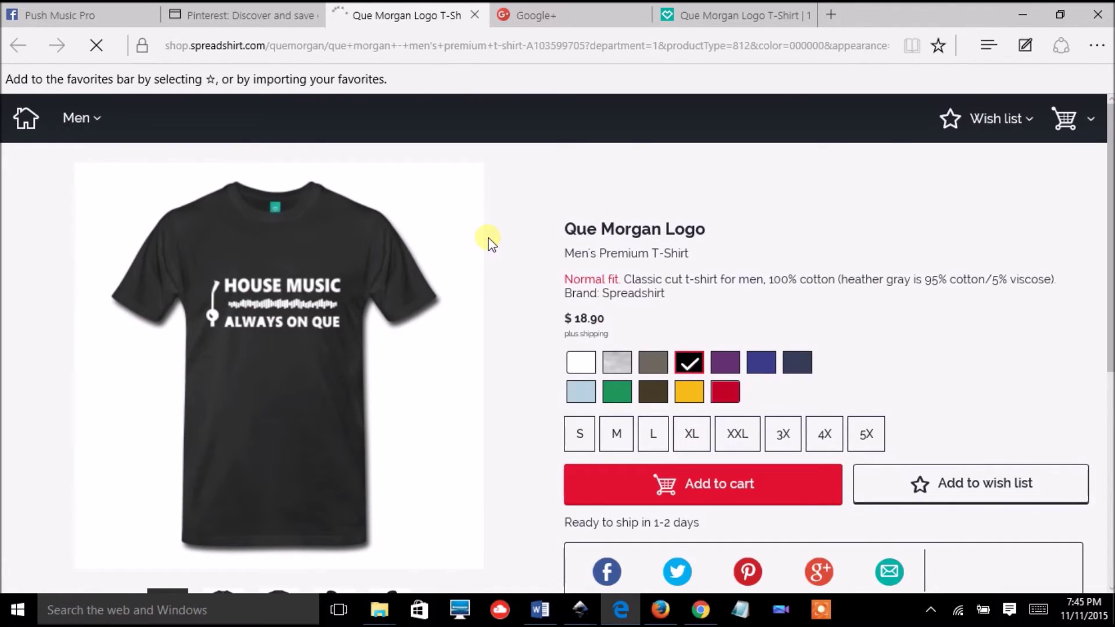
{"action": "left_click", "coordinate": [235, 15]}
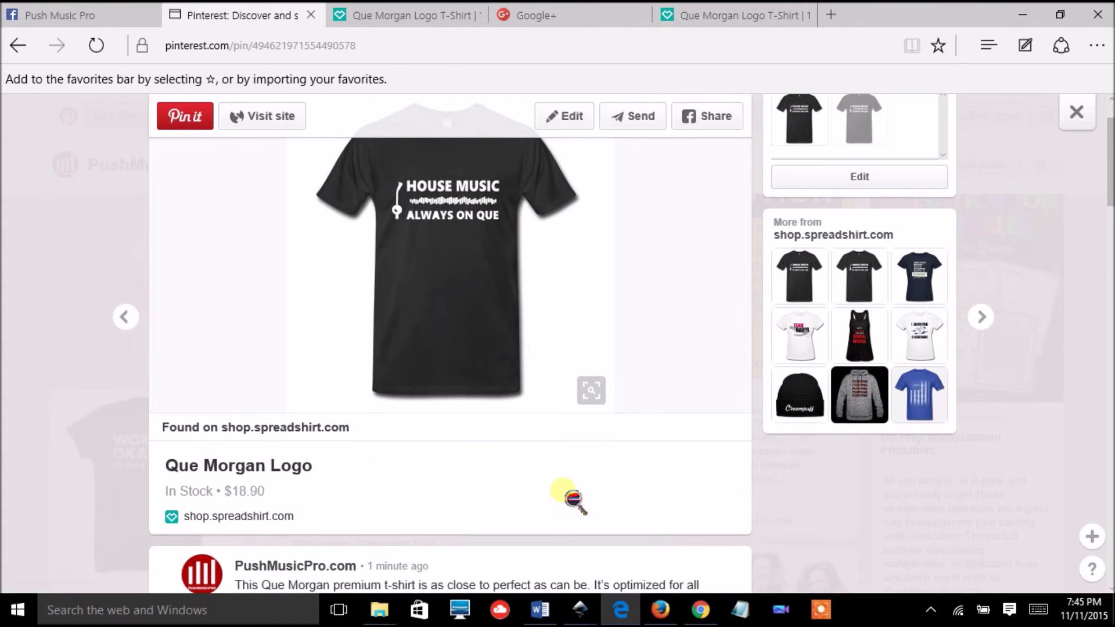
{"action": "left_click_drag", "start_coordinate": [1109, 175], "coordinate": [1109, 249]}
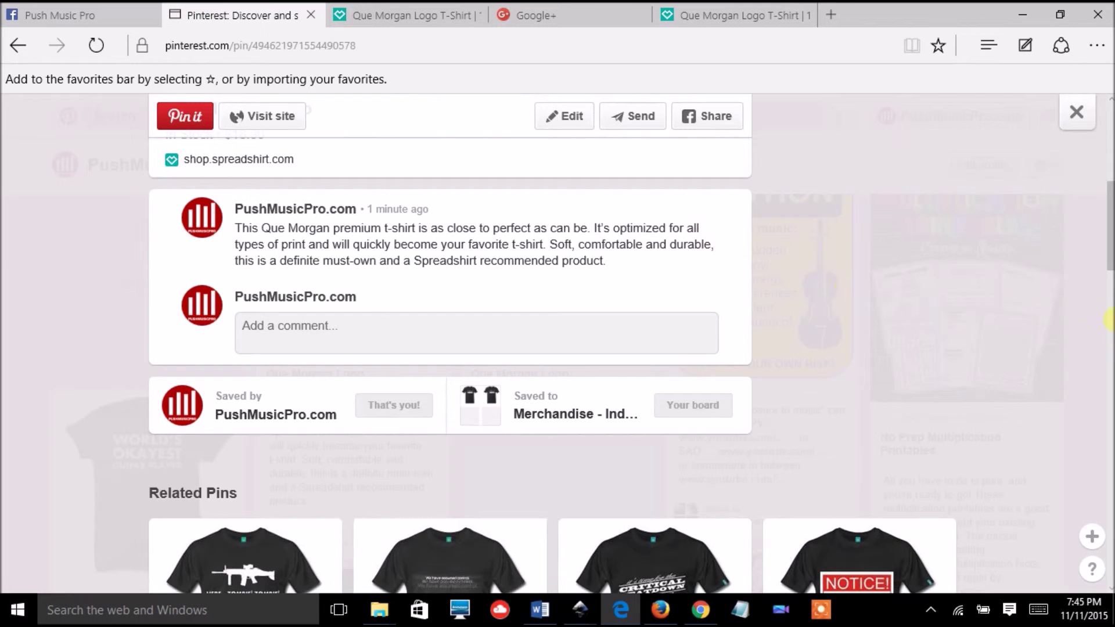
{"action": "mouse_move", "coordinate": [1109, 253]}
{"action": "left_mouse_down"}
{"action": "mouse_move", "coordinate": [1109, 282]}
{"action": "mouse_move", "coordinate": [1109, 141]}
{"action": "left_mouse_up"}
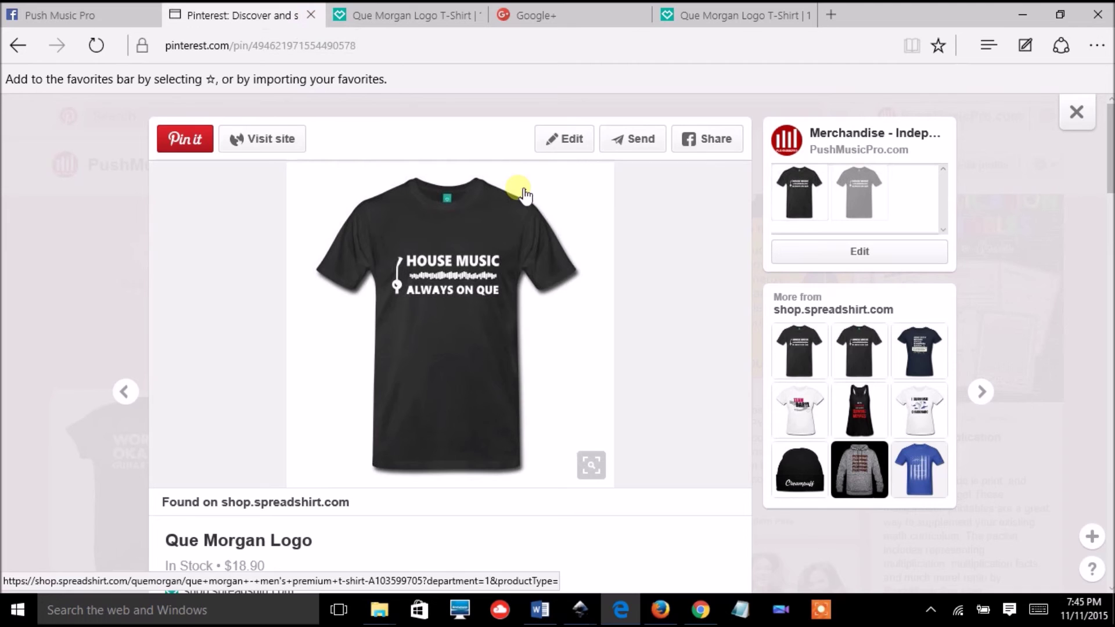
{"action": "left_click_drag", "start_coordinate": [1108, 162], "coordinate": [1110, 153]}
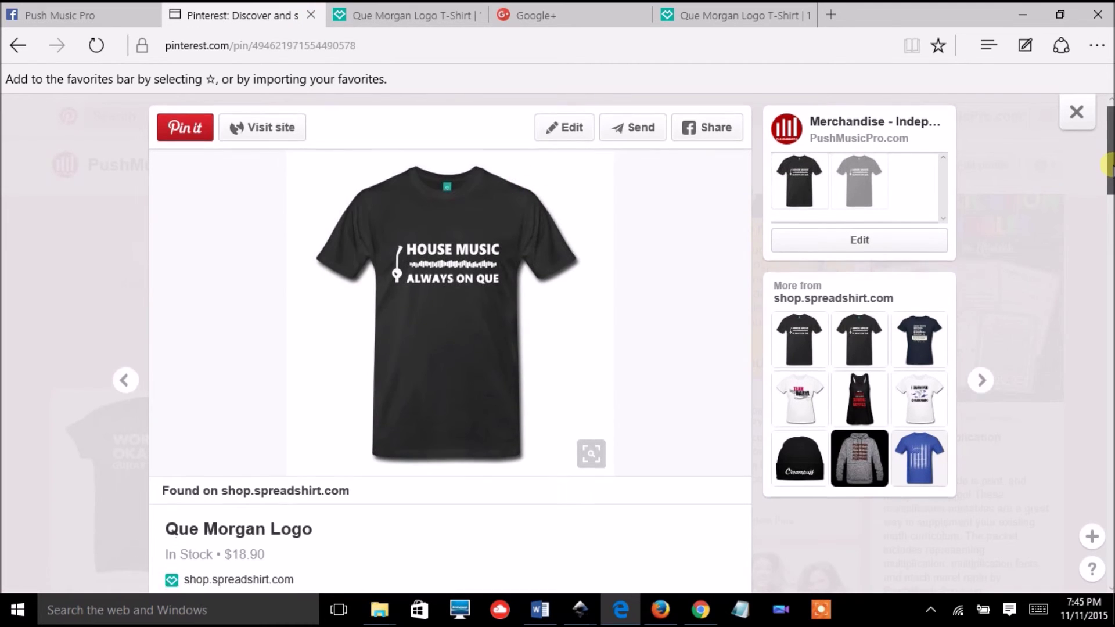